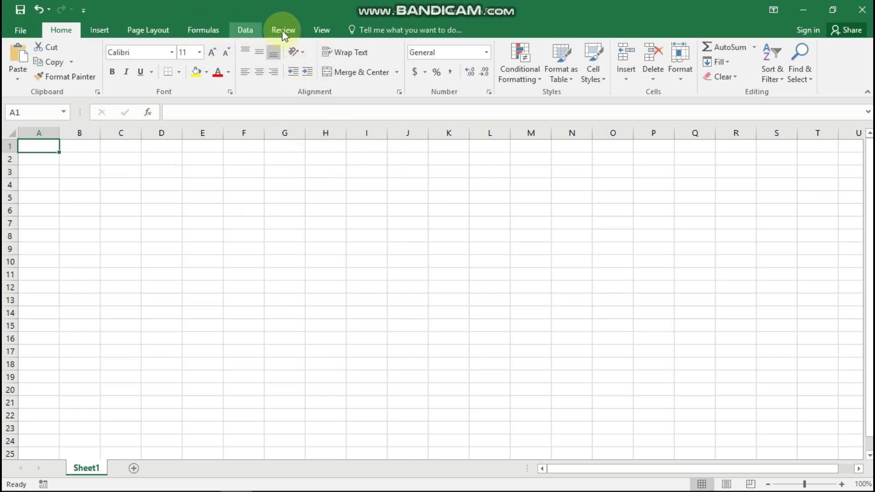
- Set the worksheet zoom to a custom 150% in the Zoom dialog
click(317, 30)
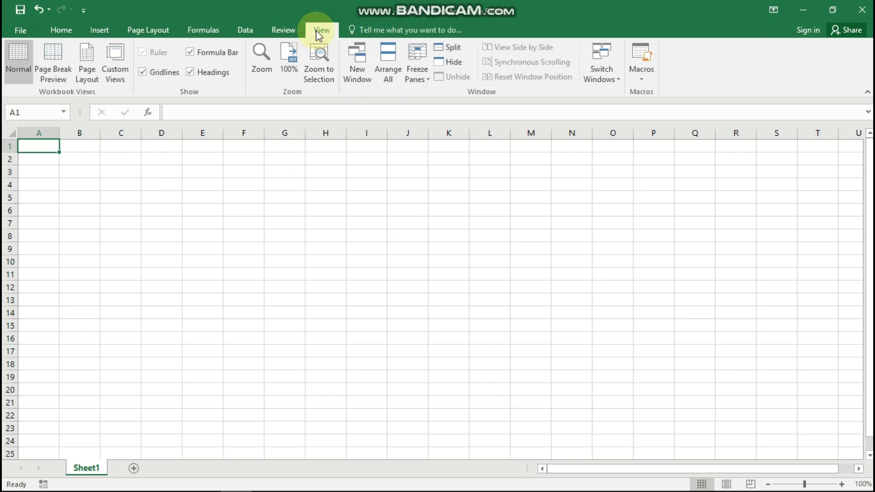
click(263, 64)
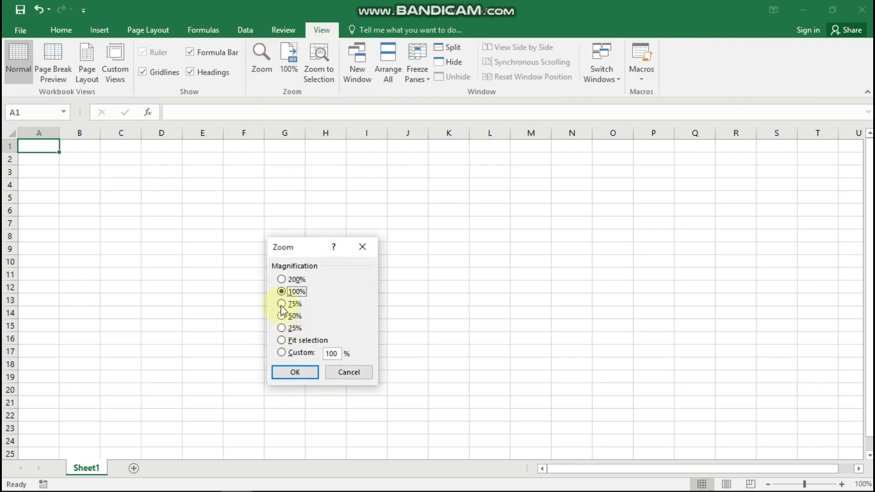
click(340, 354)
key(BackSpace)
key(BackSpace)
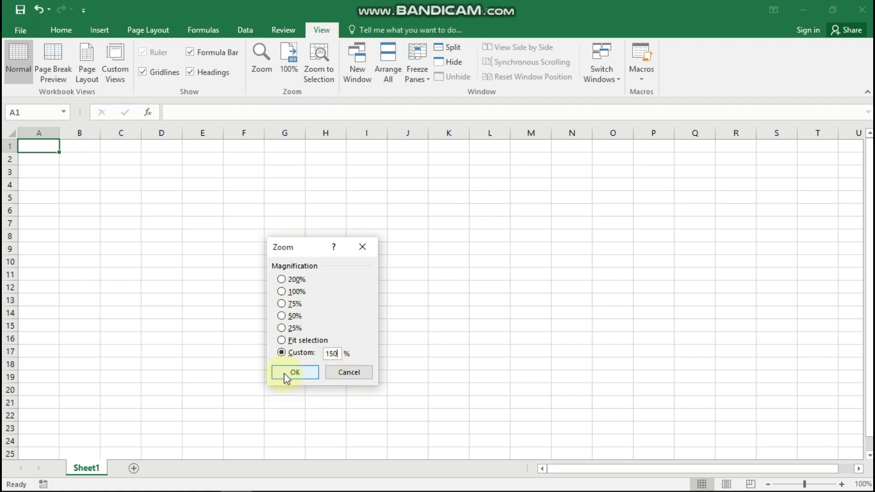
click(283, 372)
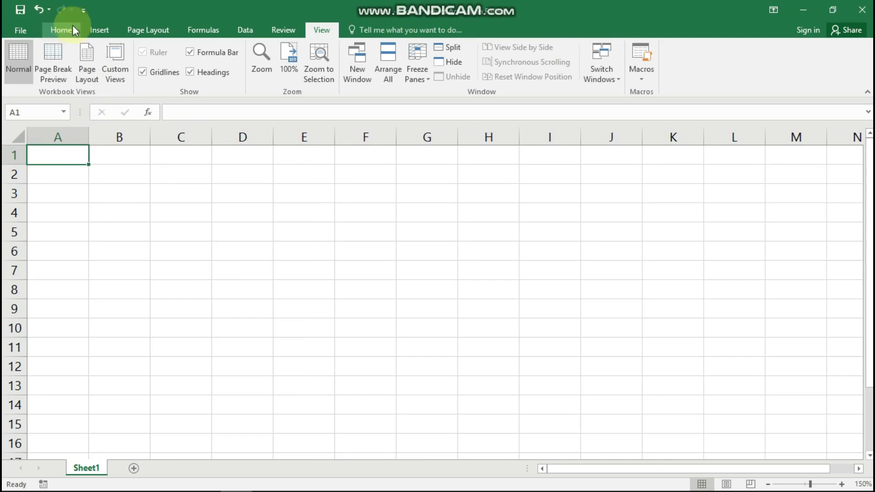
- Insert the punjab logo image file into the sheet
click(101, 31)
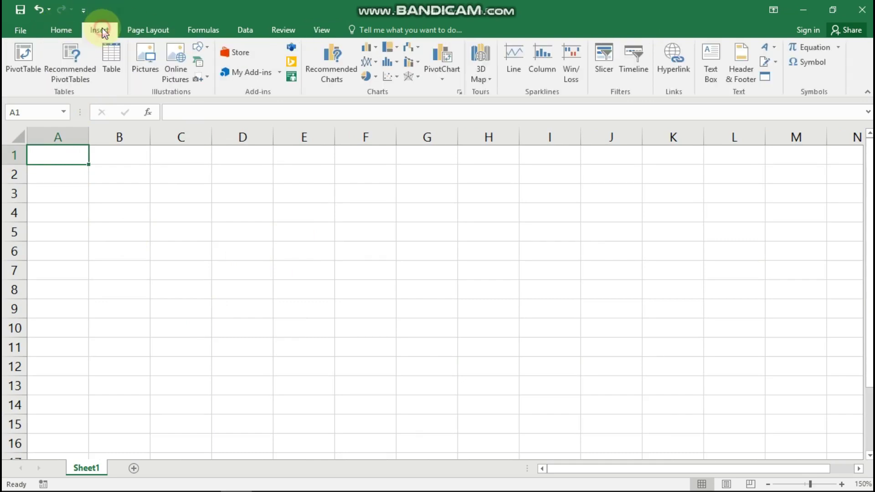
click(147, 66)
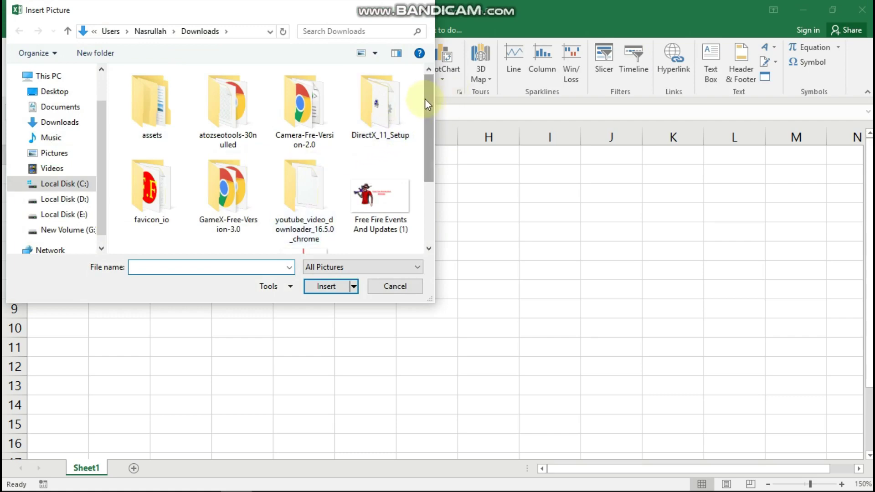
drag(424, 99, 427, 195)
click(304, 183)
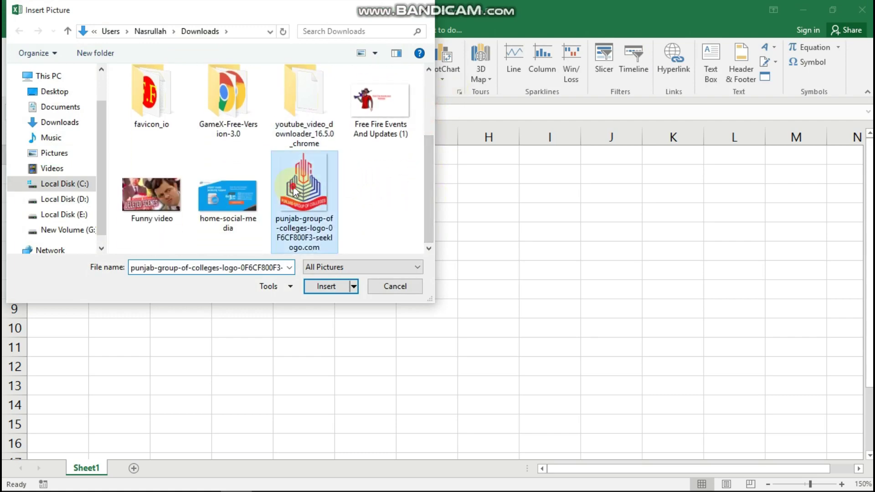
click(325, 285)
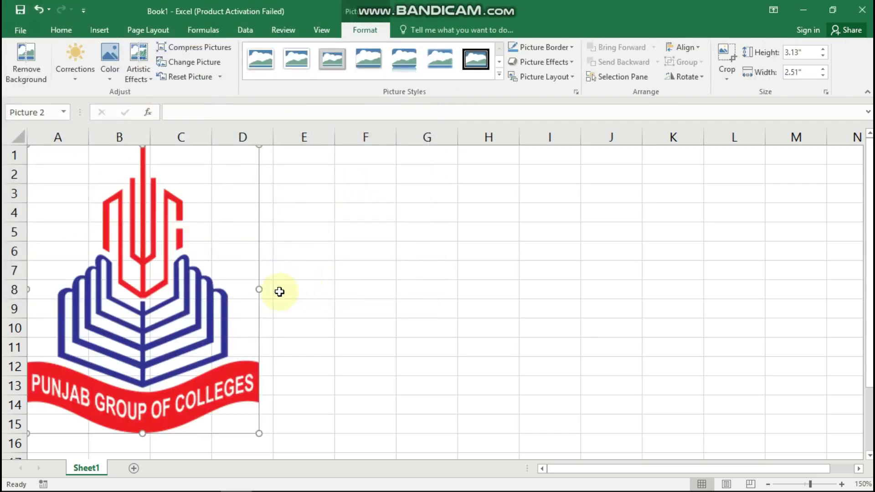
- Shrink the logo to 0.76" by 0.61" and position it in column B, rows 1–5
mouse_move(258, 434)
mouse_down()
mouse_move(97, 204)
mouse_move(93, 223)
mouse_up()
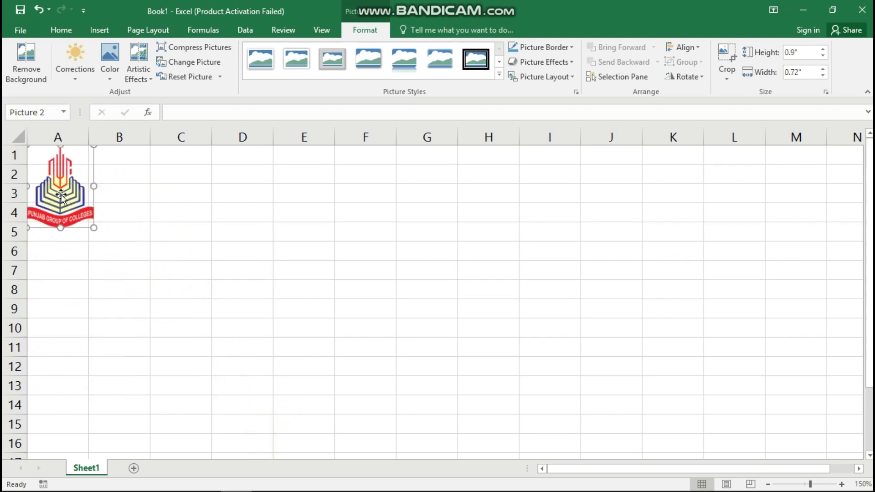
drag(49, 189, 105, 194)
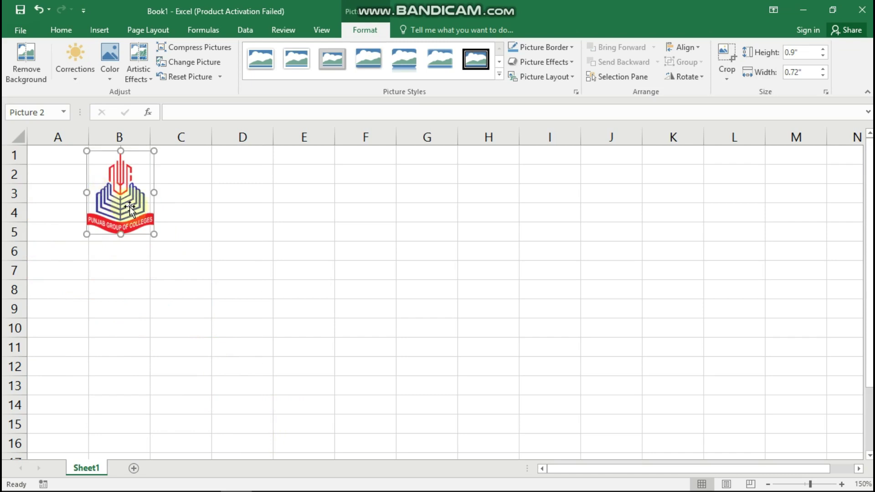
drag(152, 234, 142, 221)
drag(120, 194, 127, 199)
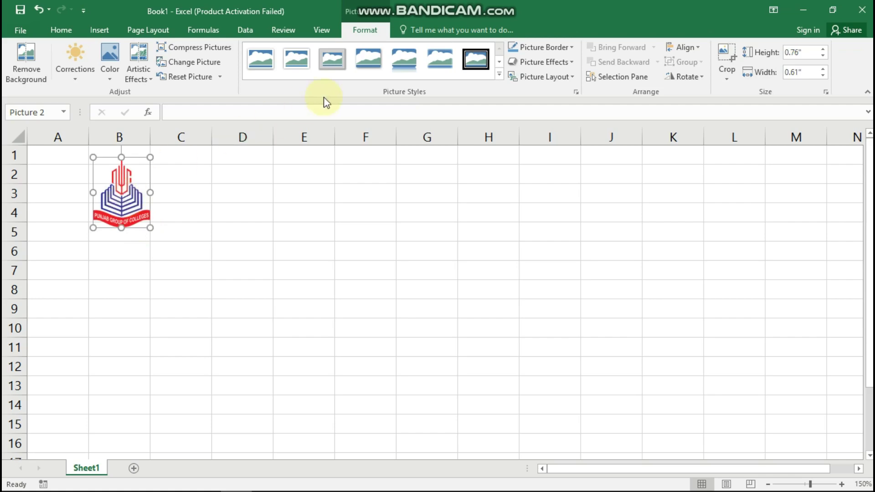
- Try the bevel and shadow picture styles, then apply a reflected style to the logo
click(497, 75)
click(330, 64)
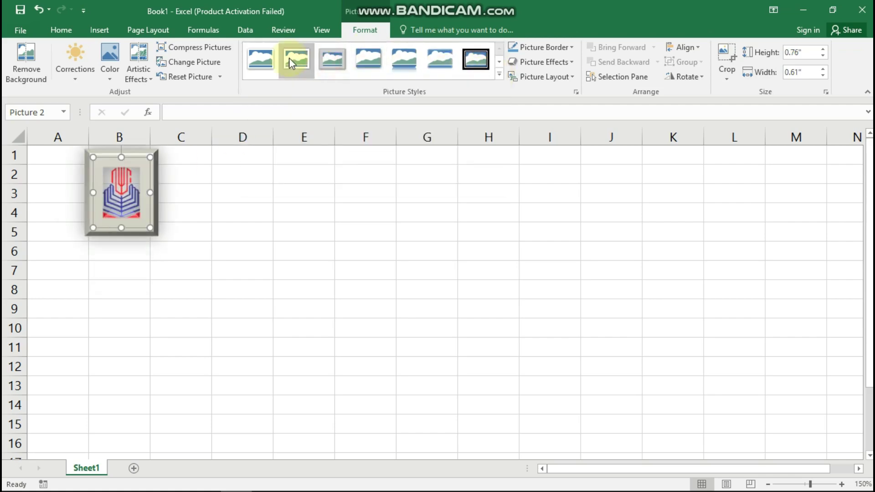
click(498, 75)
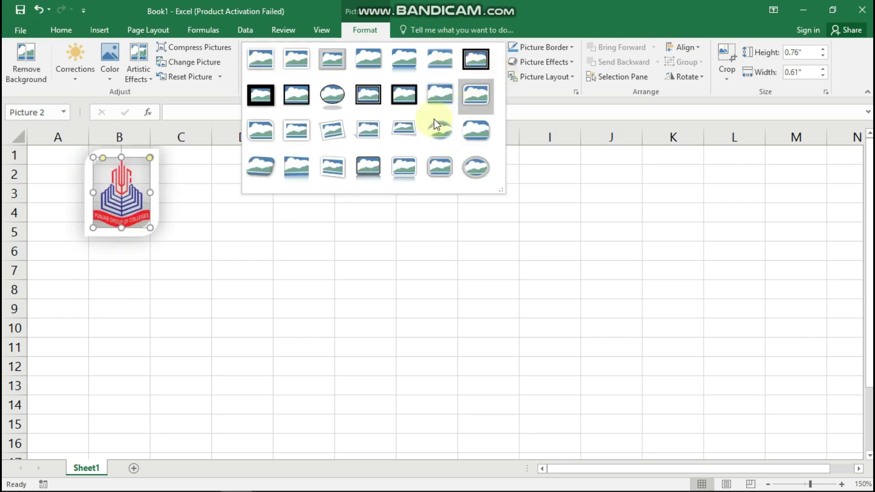
click(405, 64)
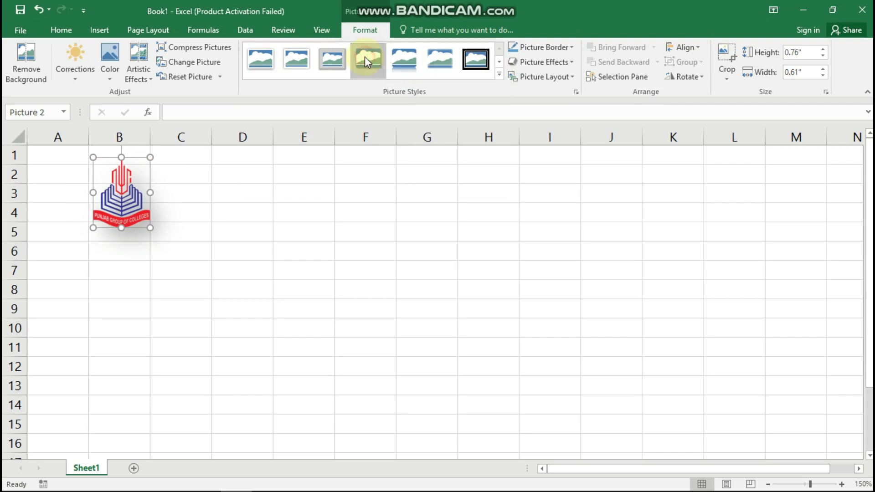
click(499, 73)
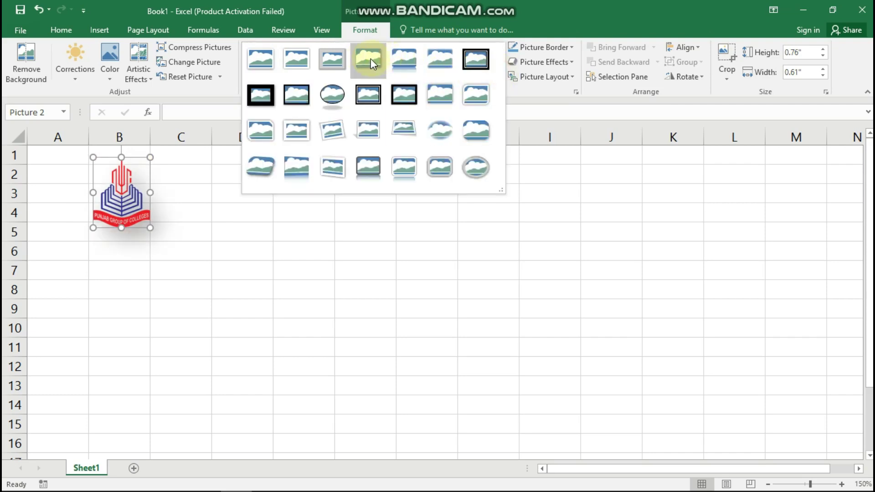
click(401, 59)
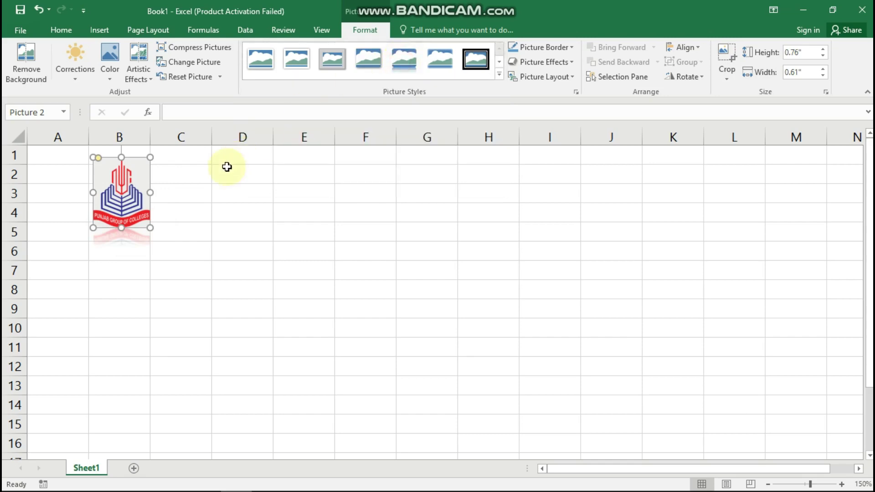
- Nudge the logo slightly lower so it spans rows 2–6, then select D3
click(200, 172)
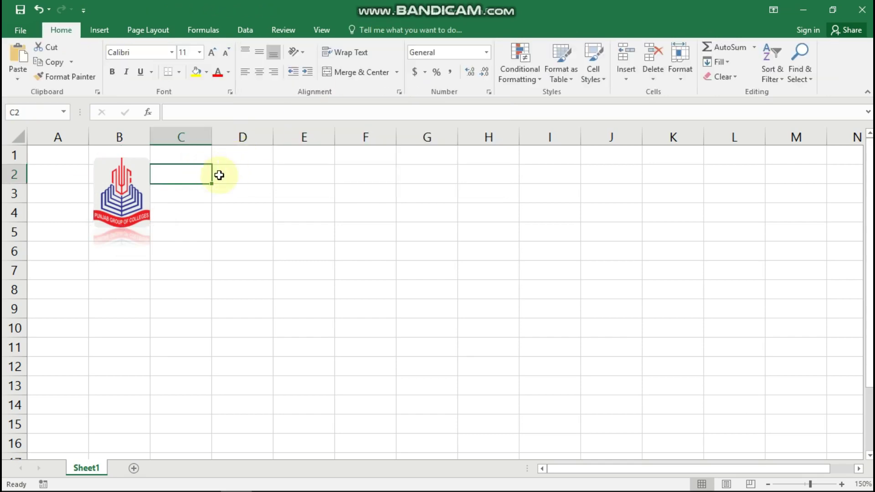
click(237, 174)
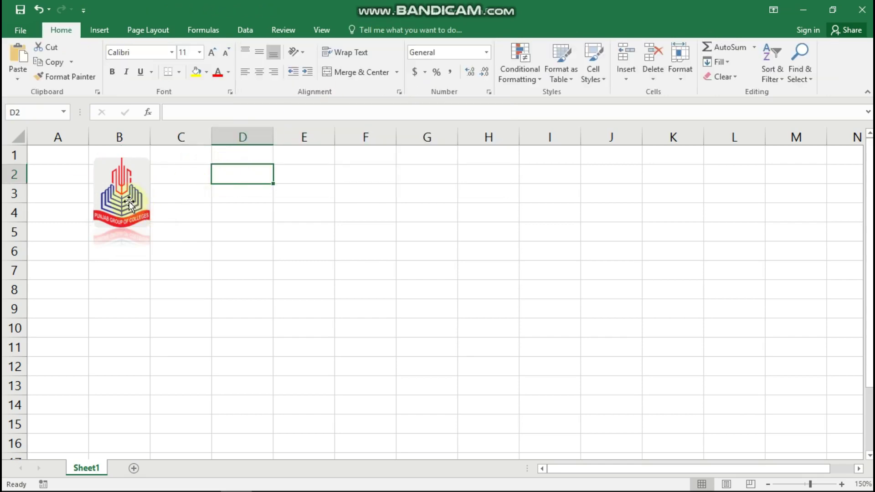
drag(129, 201, 127, 208)
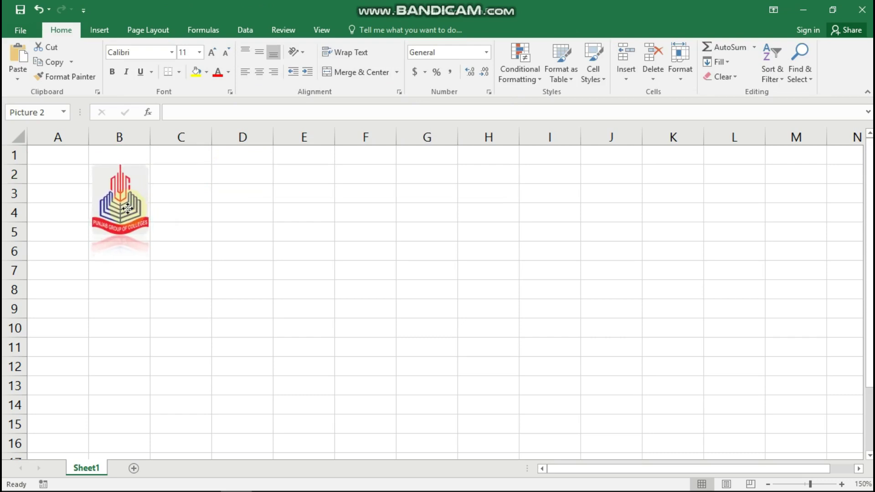
click(204, 184)
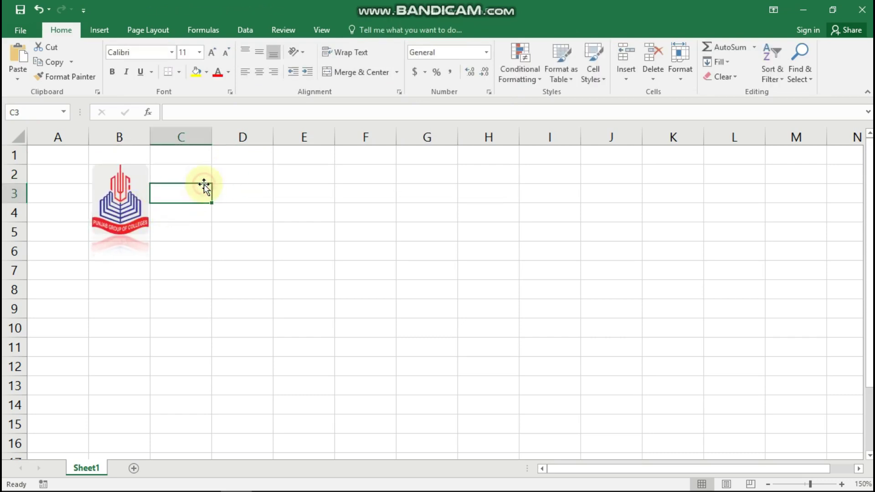
click(228, 175)
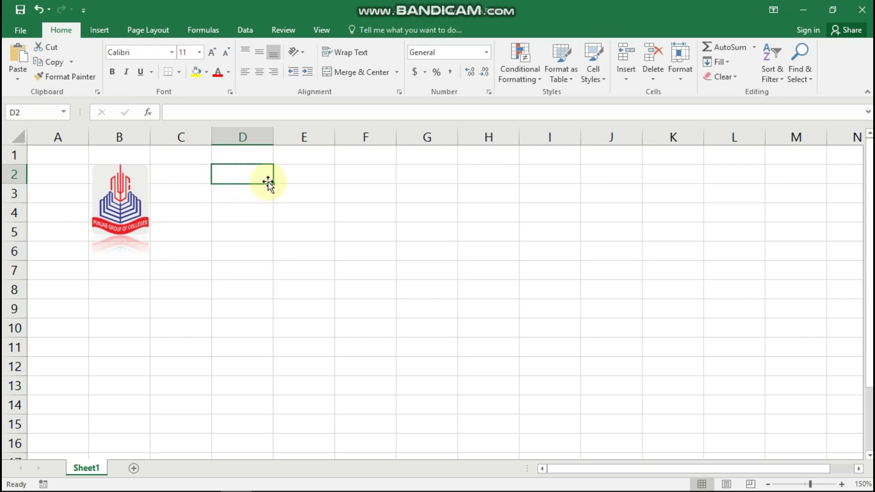
click(216, 197)
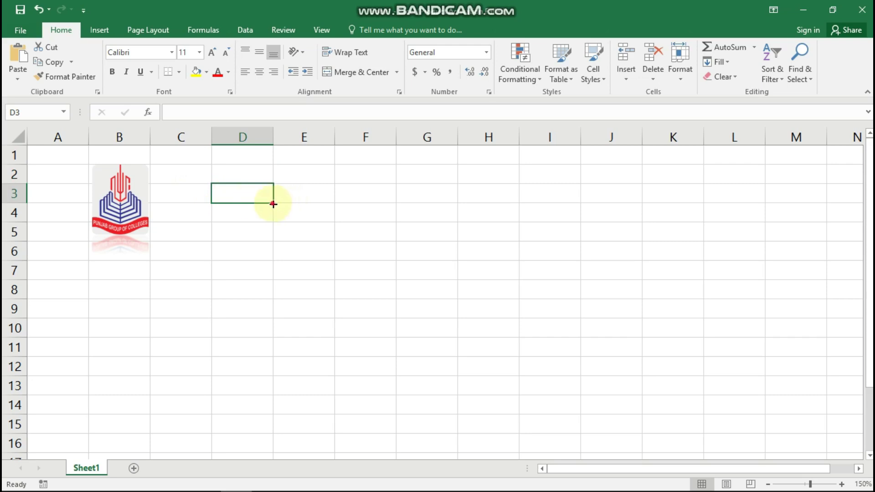
- Select D3:F3 and type 'Punjab Group of collages', correcting typos along the way
drag(273, 204, 376, 203)
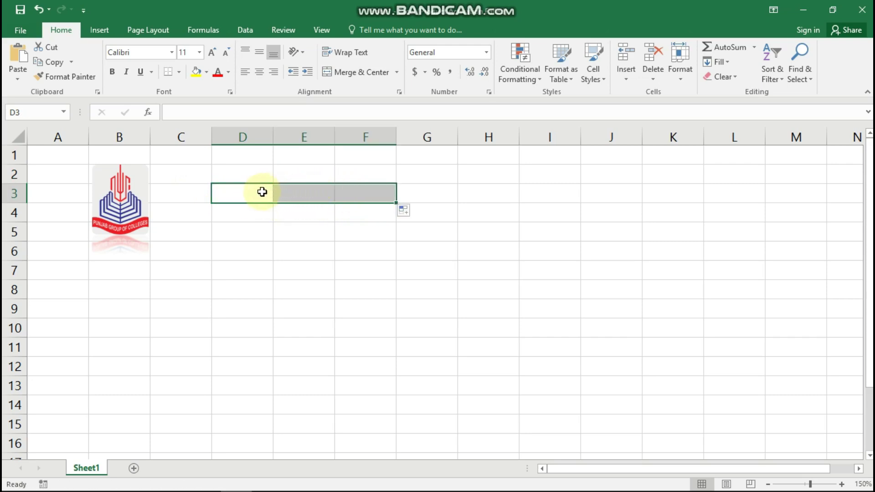
text(P)
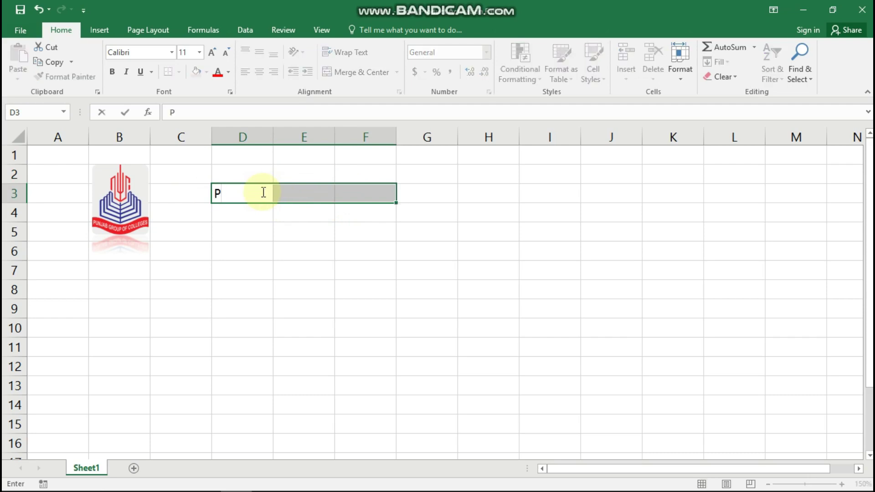
text(un)
text(jab )
text(G)
key(BackSpace)
text(G)
text(roup )
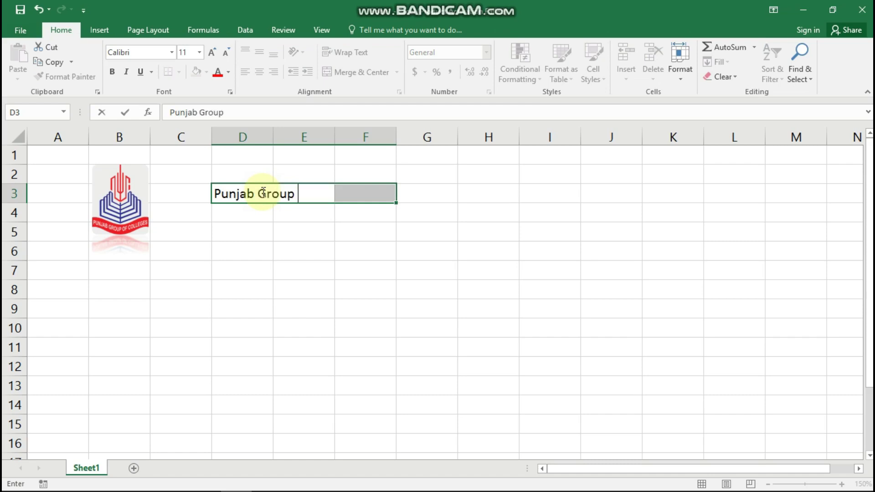
text(of ca)
key(BackSpace)
text(ola)
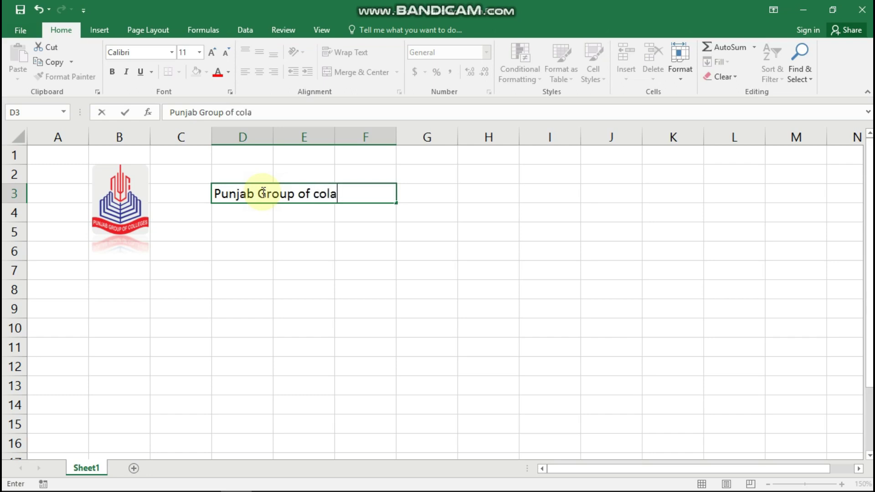
text(ges)
key(BackSpace)
key(BackSpace)
key(BackSpace)
key(BackSpace)
text(lag)
text(es)
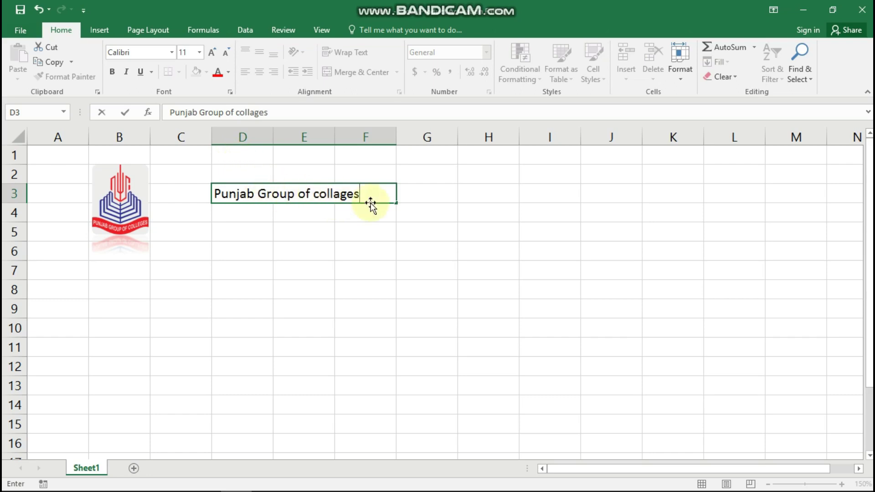
- Format the D3 heading text as bold at font size 12
drag(359, 193, 213, 193)
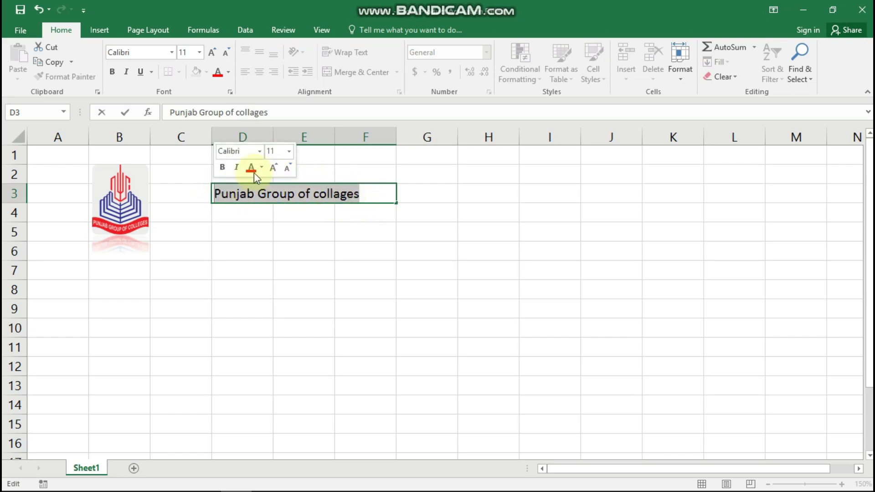
click(288, 153)
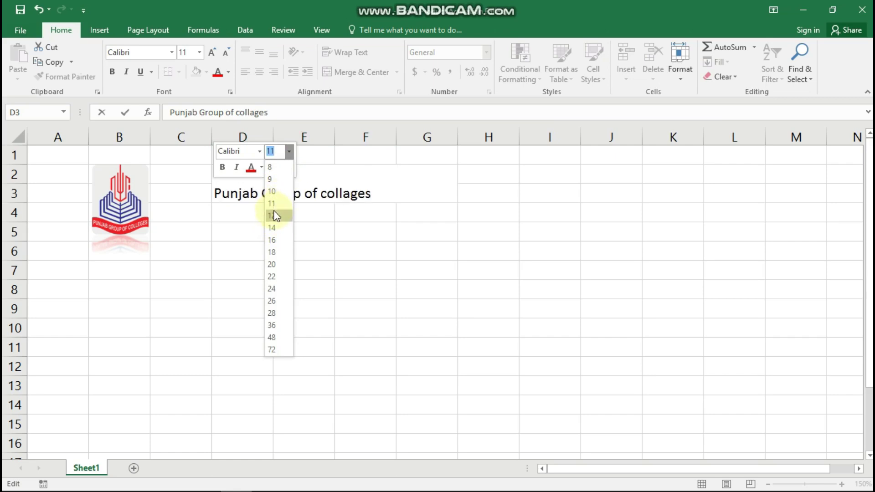
click(275, 216)
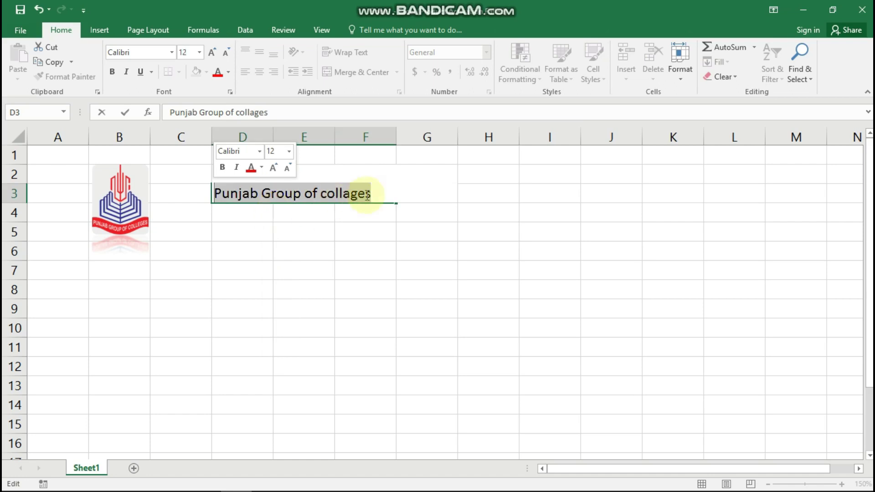
click(224, 167)
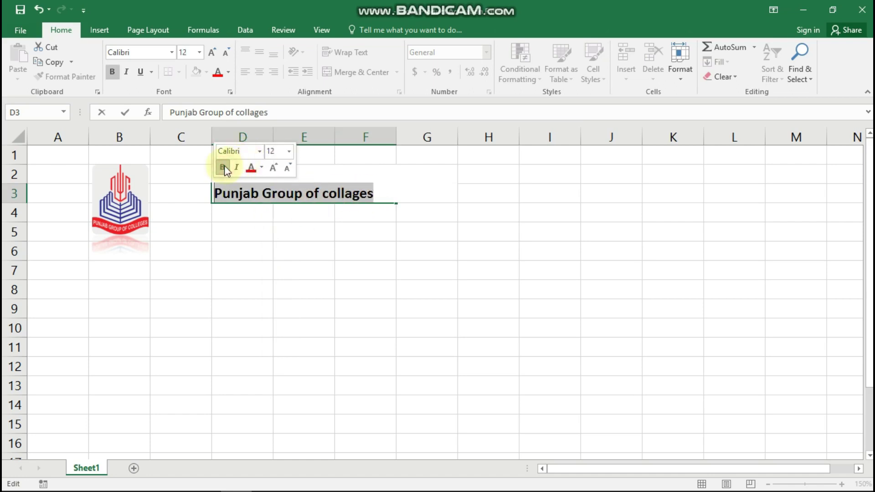
click(377, 195)
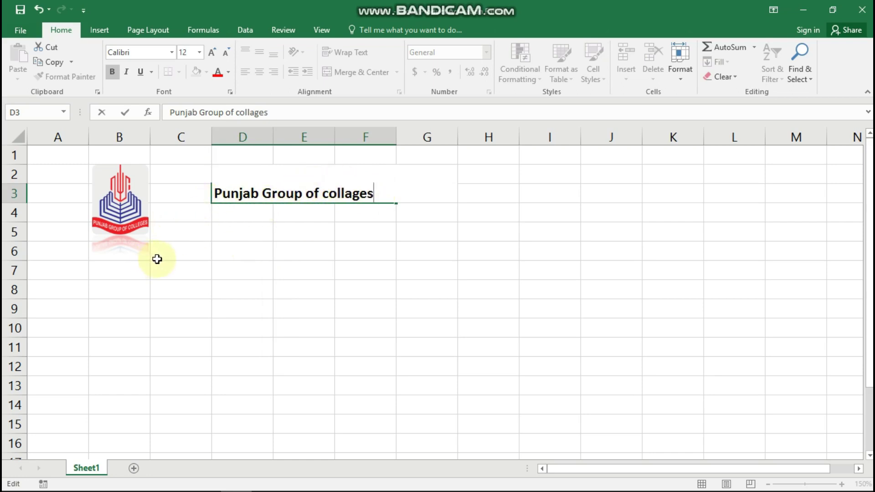
- Commit the heading and select cell A7, leaving the logo deselected
click(127, 273)
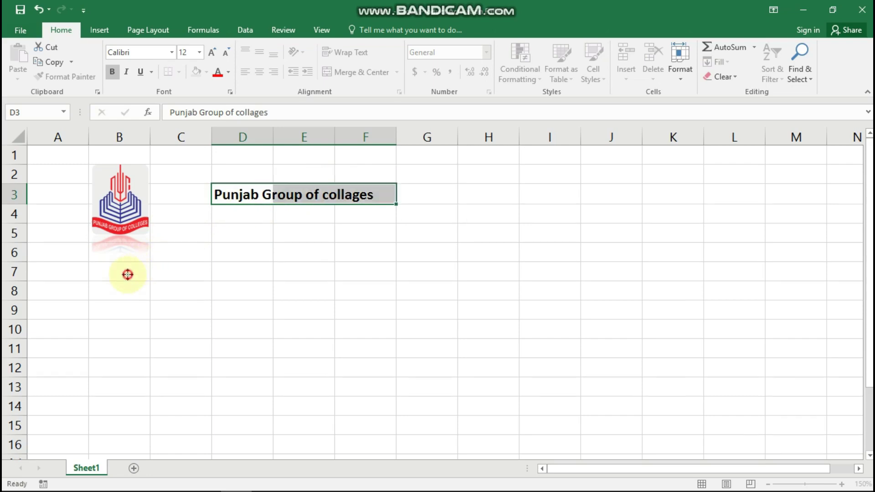
click(119, 274)
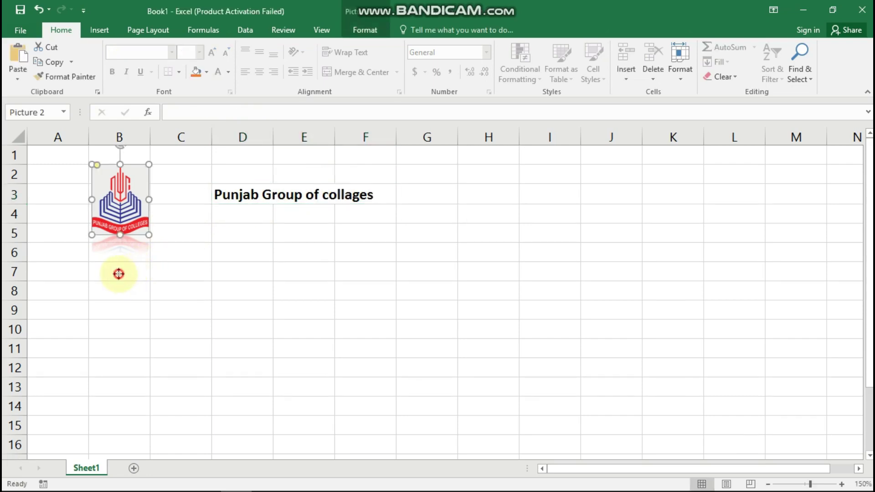
click(194, 271)
click(126, 275)
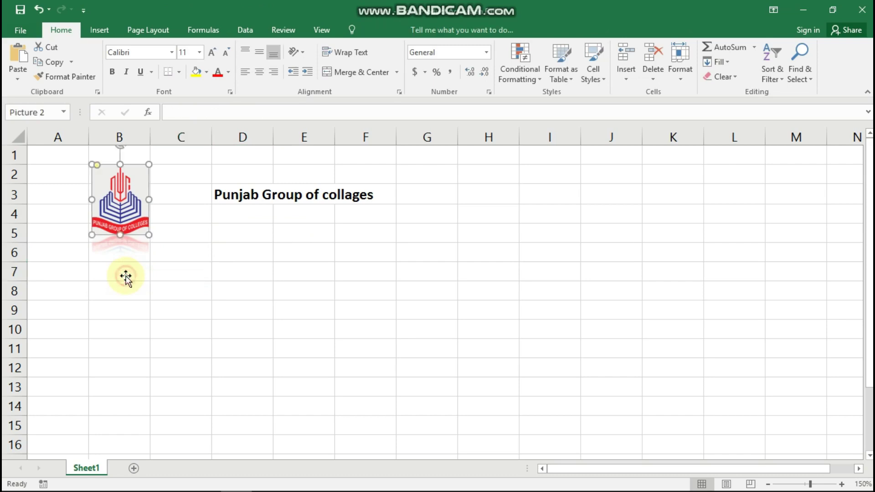
click(175, 272)
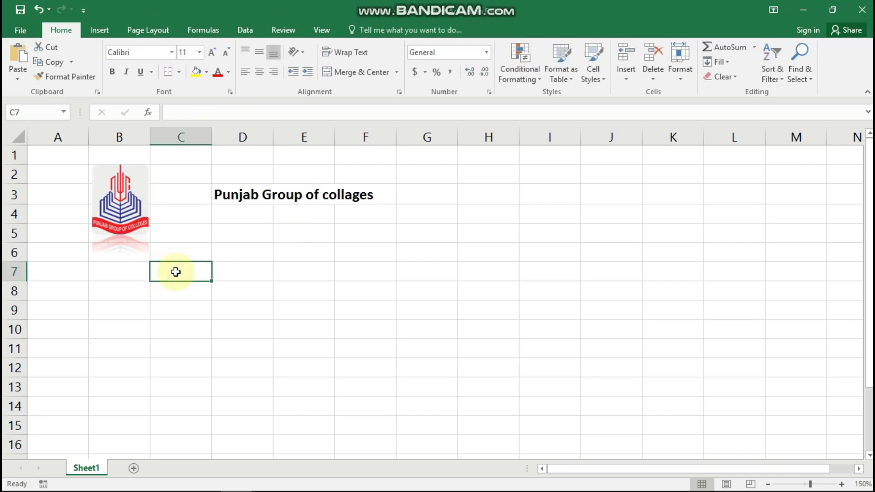
click(75, 270)
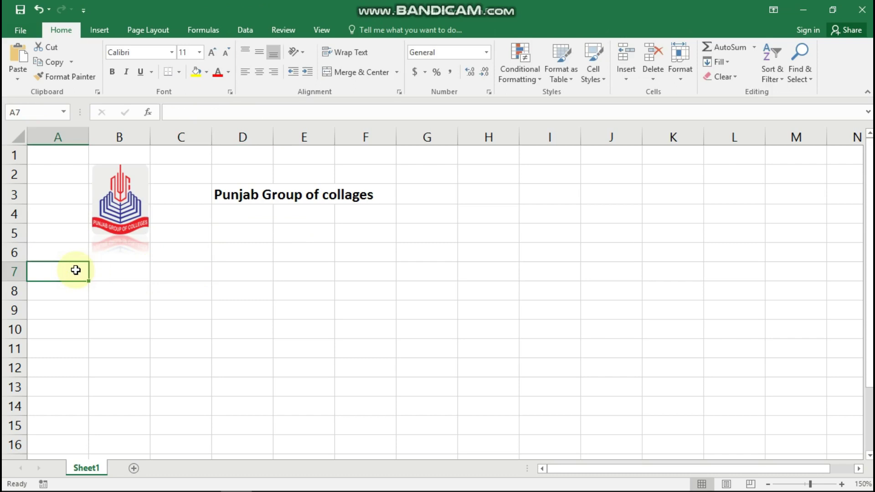
click(108, 275)
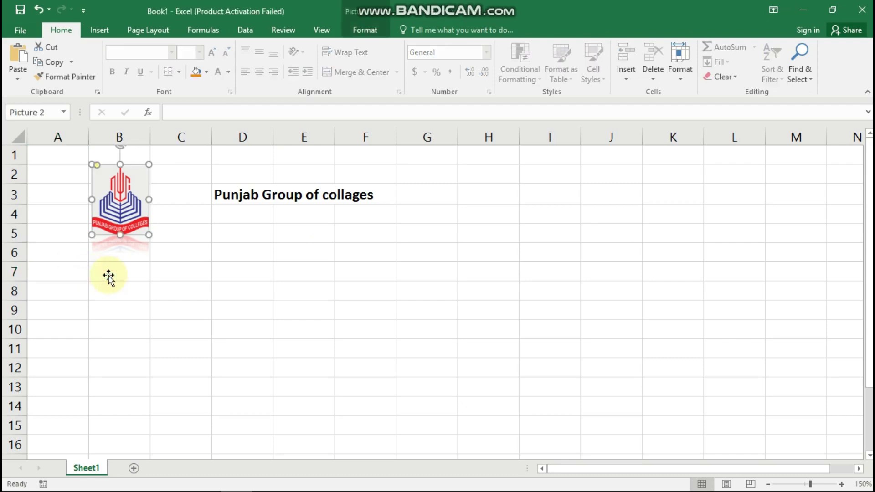
click(68, 276)
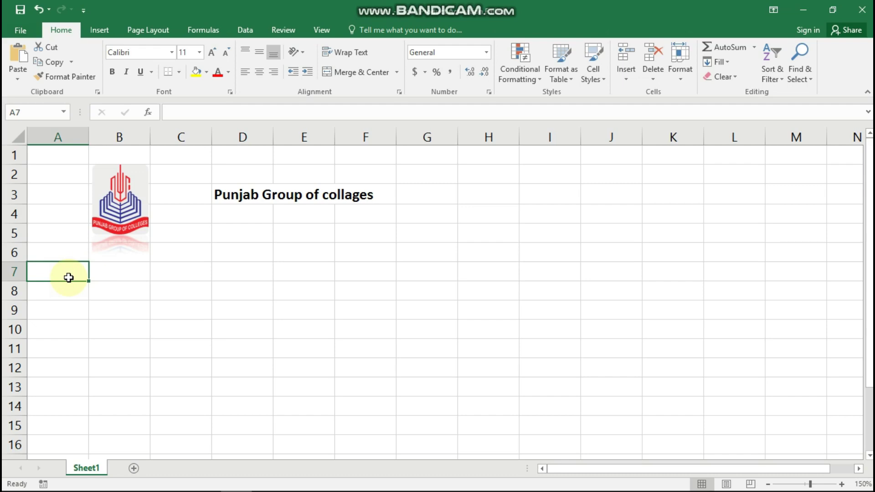
- Enter the labels Month in A7 and Due Date in A8
text(Mon)
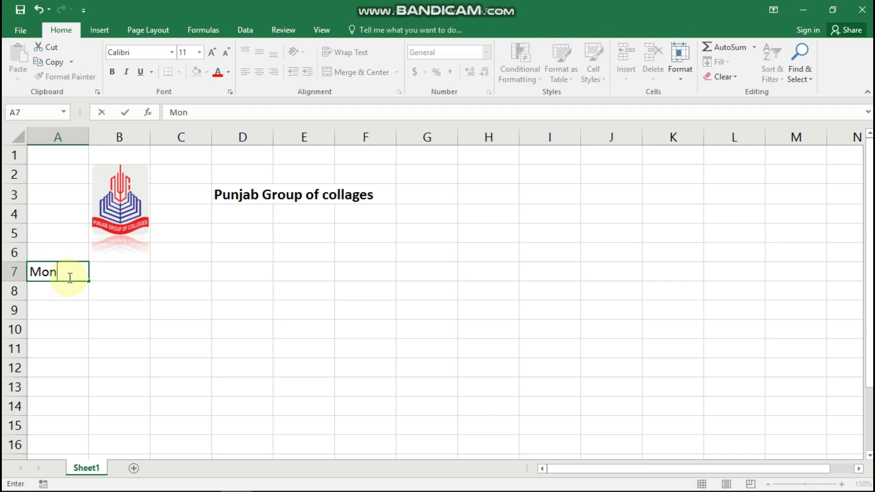
text(th)
click(67, 288)
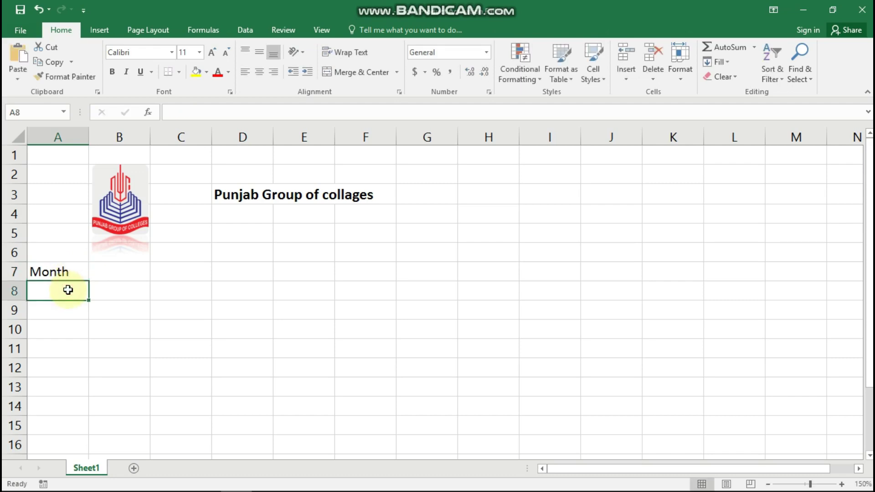
text(N)
key(BackSpace)
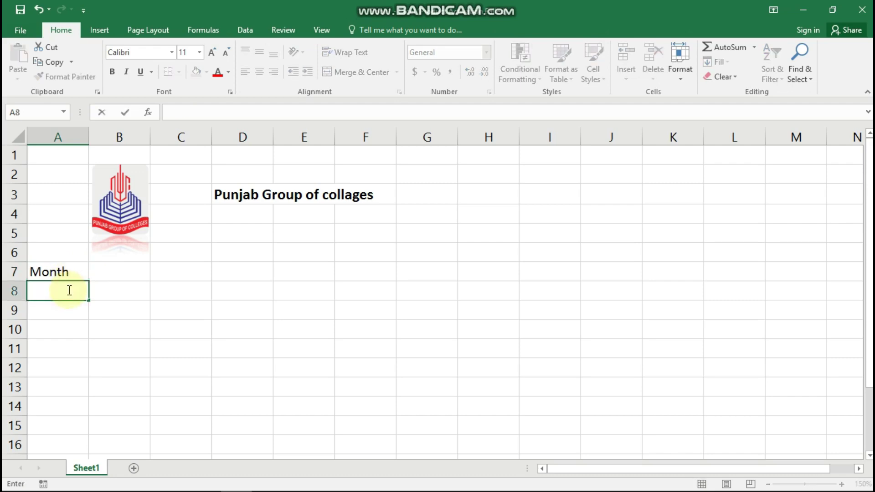
text(Due )
text(Da)
text(te)
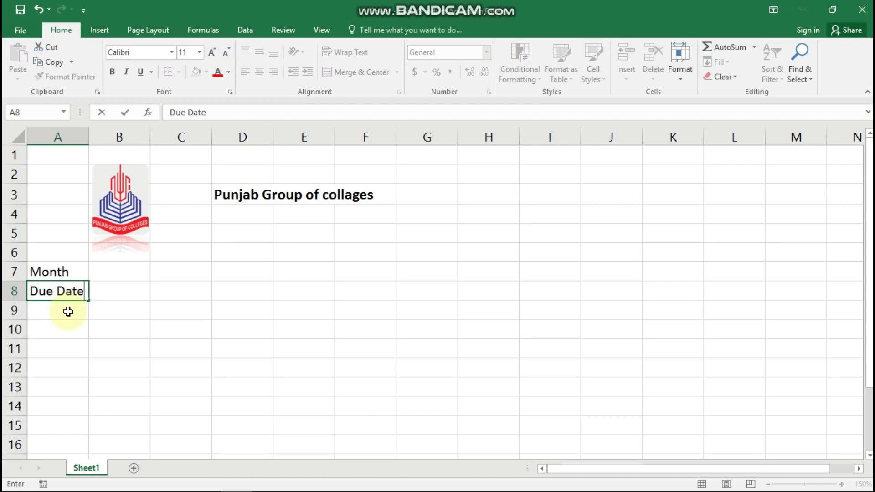
click(68, 311)
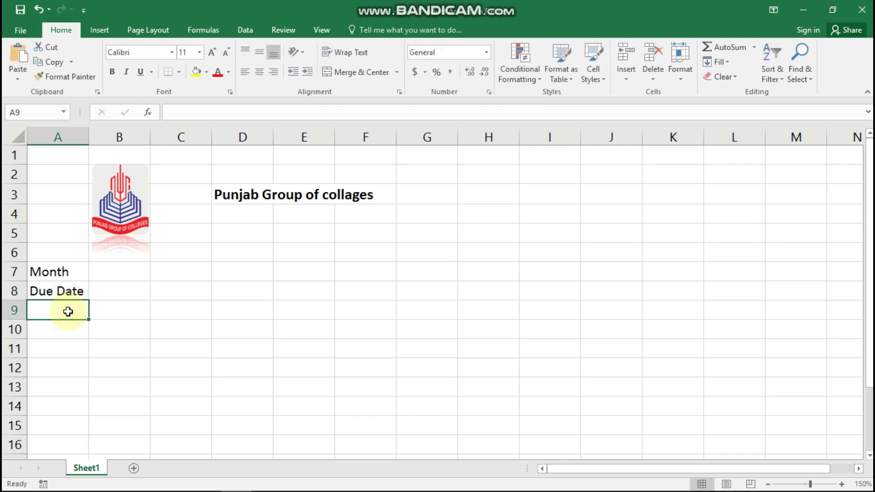
- Enter the labels Student Name, Father, Class/sec and Status in A9:A12
text(S)
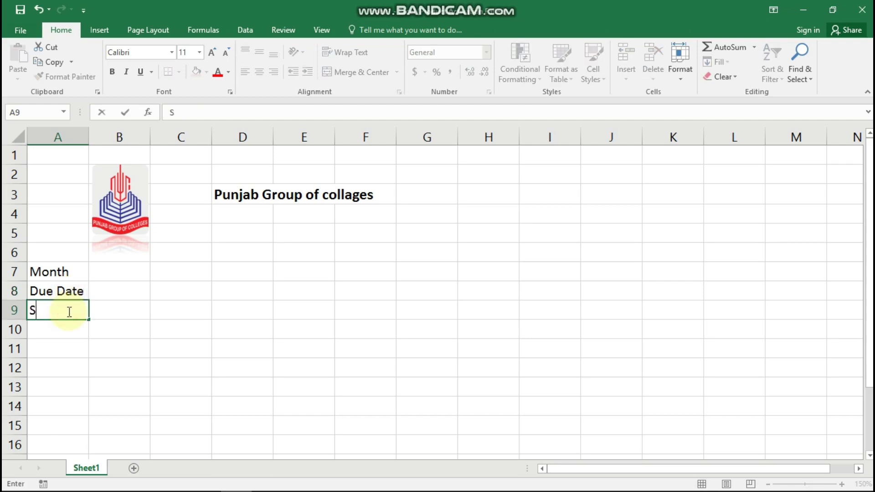
text(tude)
text(nt )
text(N)
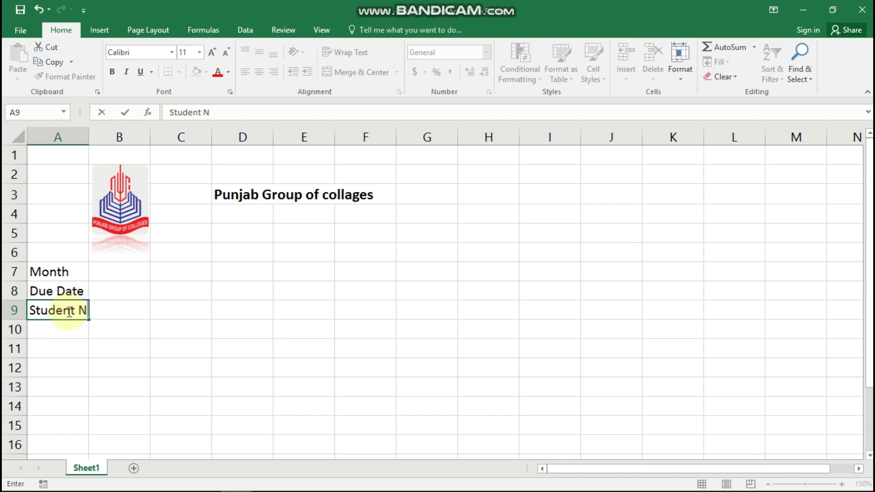
text(ame)
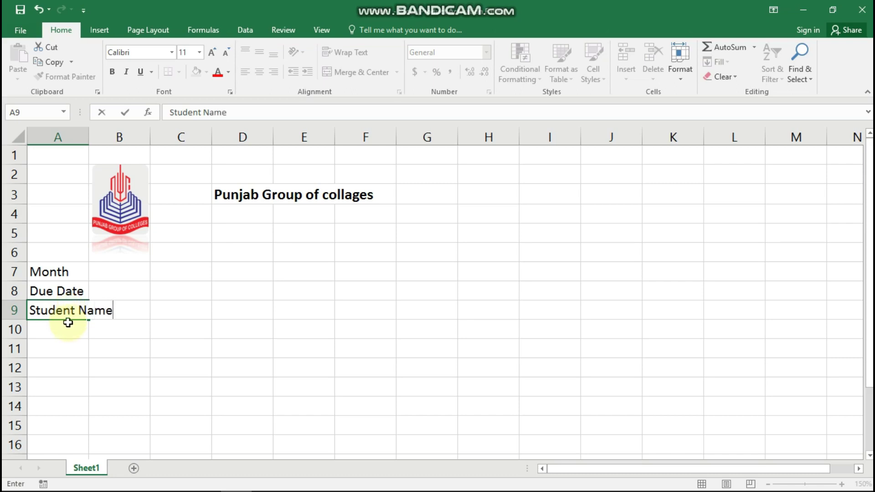
click(68, 328)
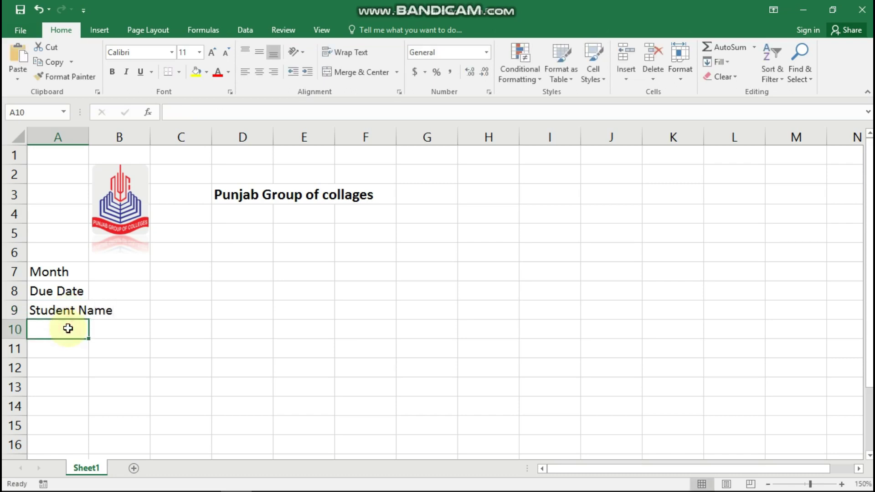
text(Fa)
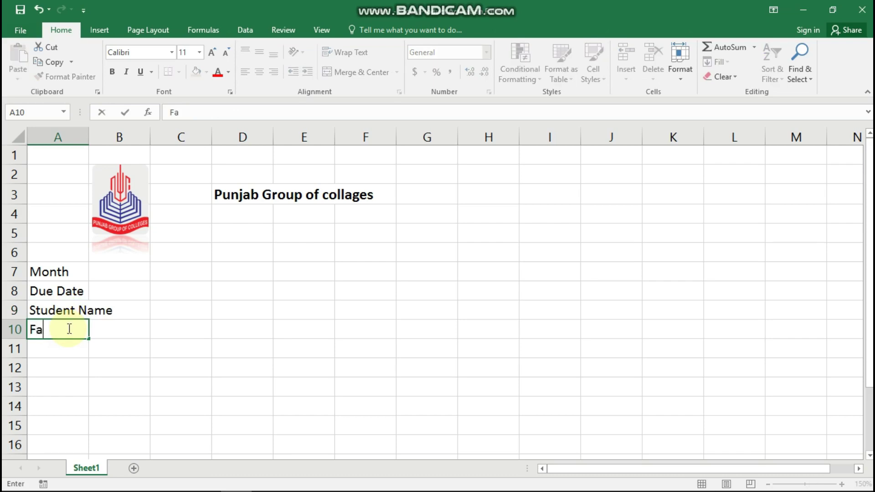
text(ther)
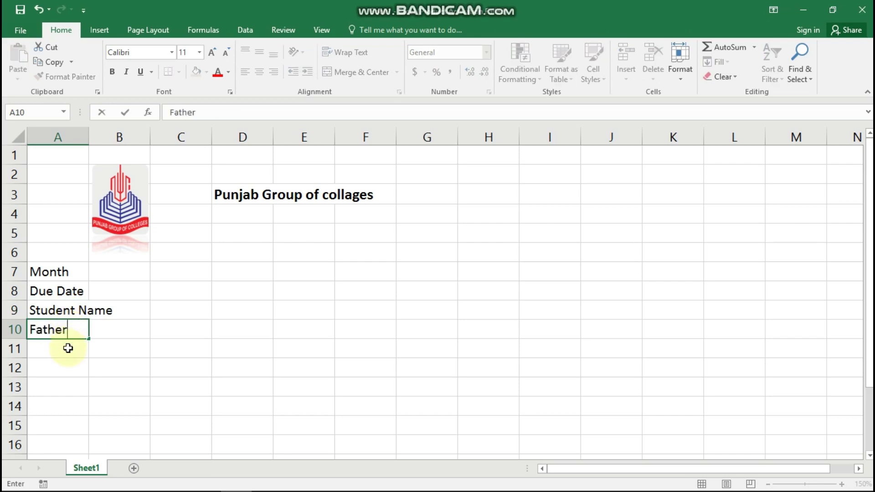
click(68, 348)
text(C)
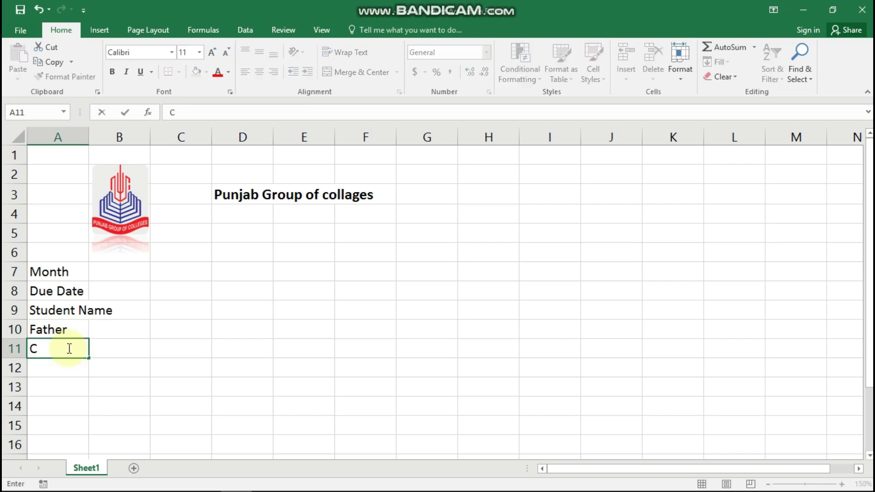
text(lass)
text(/s)
text(ec)
key(Return)
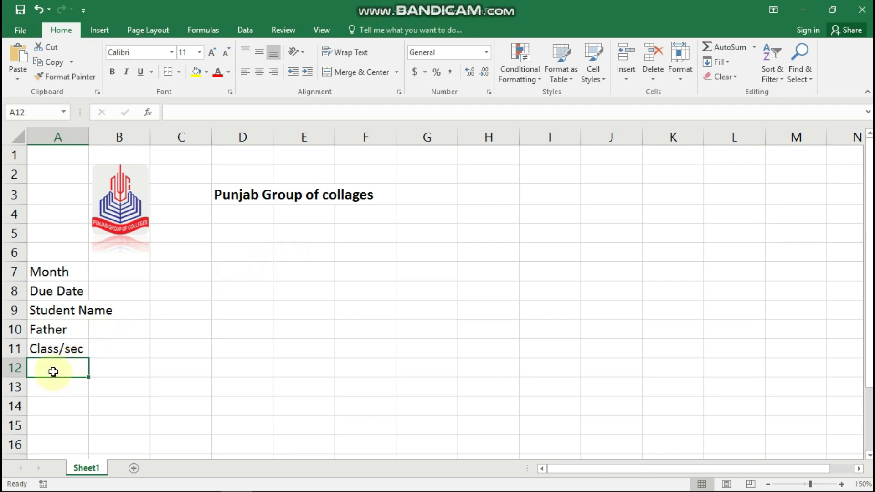
text(Status)
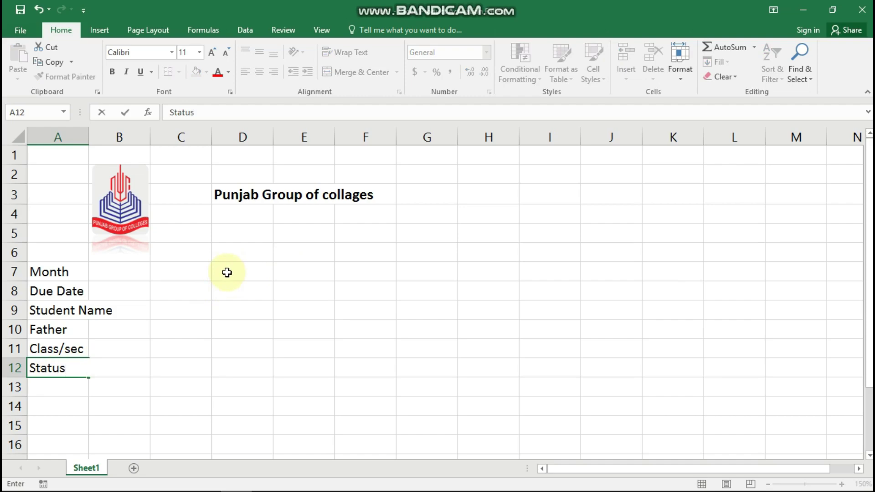
click(229, 272)
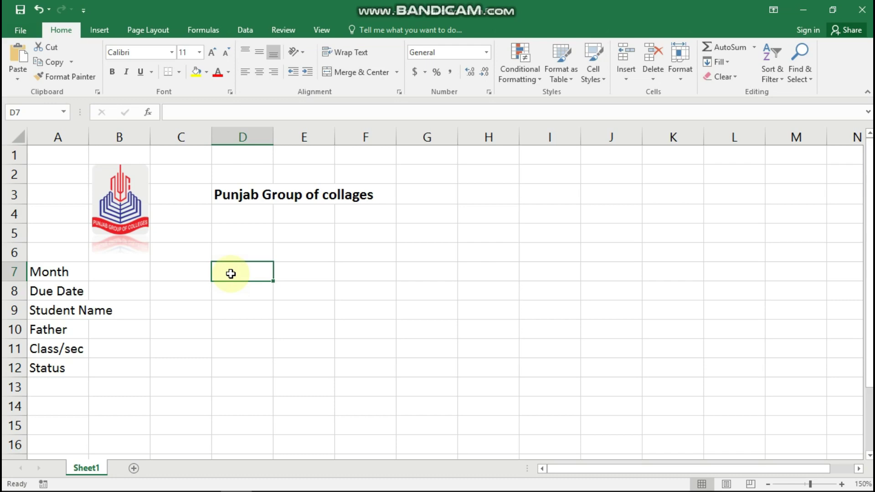
- Enter the month Jan-21 in D7 and the due date 20-Jan-21 in D8
double_click(230, 273)
text(Jab)
key(BackSpace)
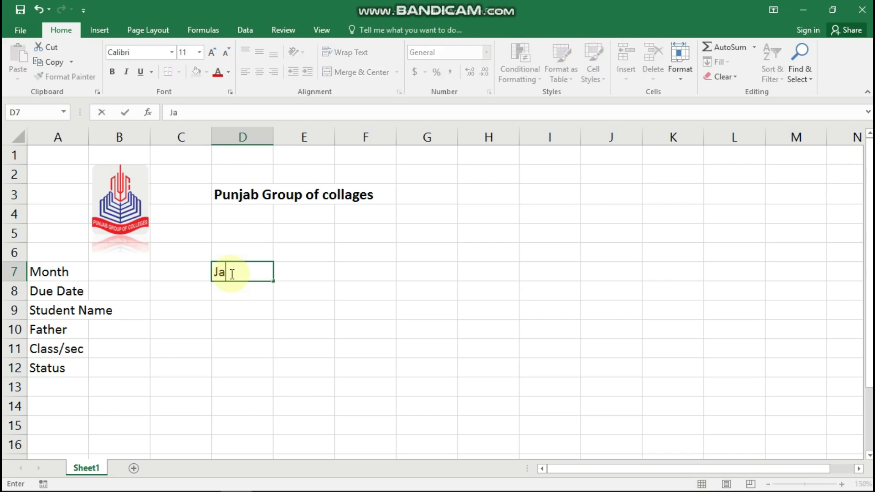
text(n)
text( -)
text( 2)
text(1)
key(Return)
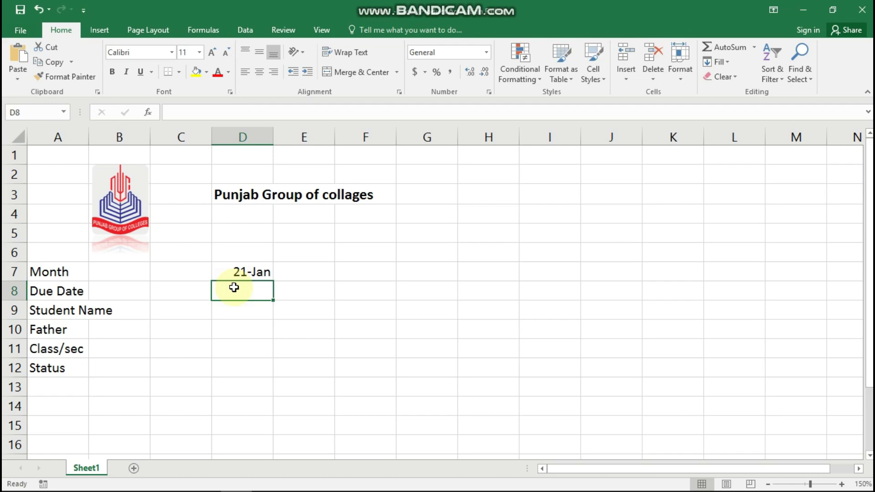
text(@0)
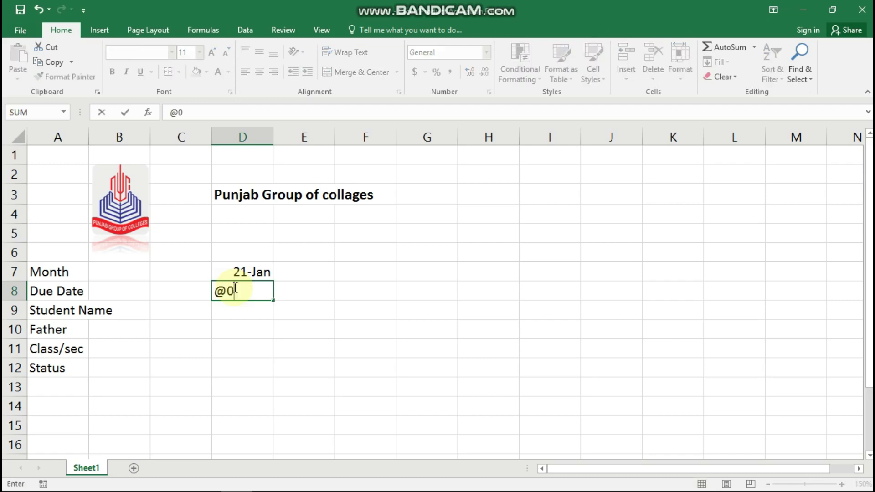
key(BackSpace)
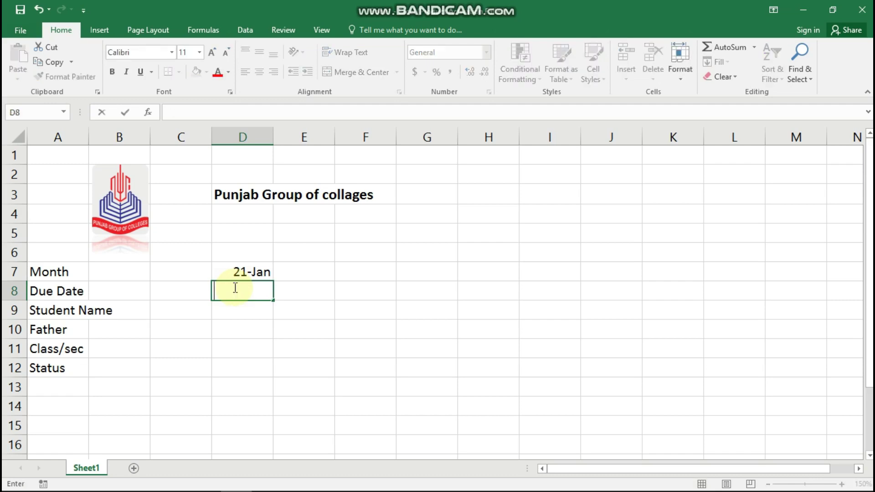
text(20)
text(-)
text(jan)
text(-)
text(21)
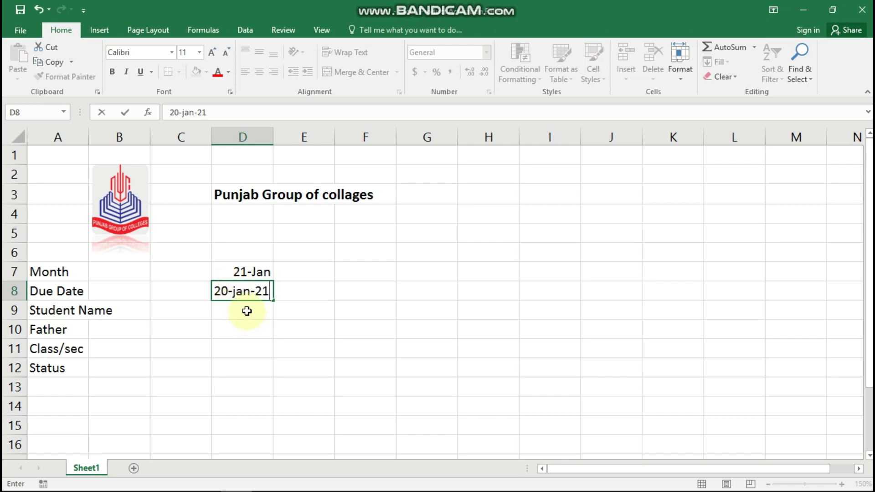
click(246, 309)
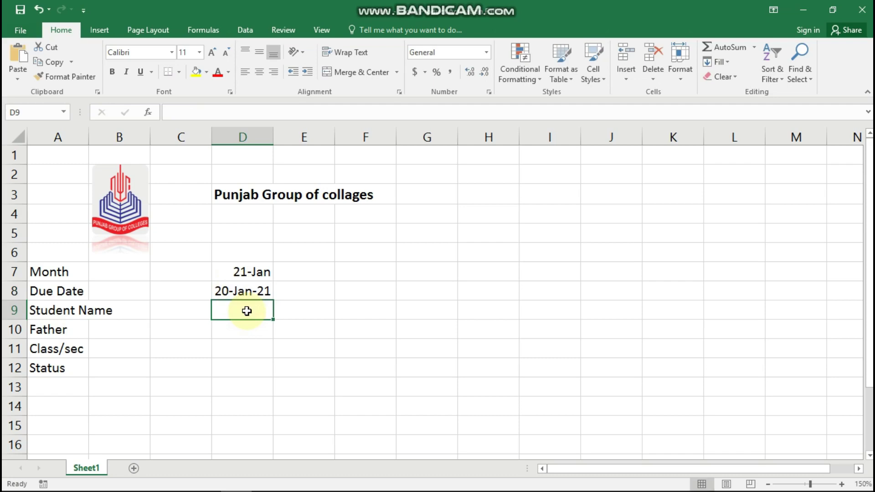
- Type the student's name in D9 and the father's name in D10
text(Asad)
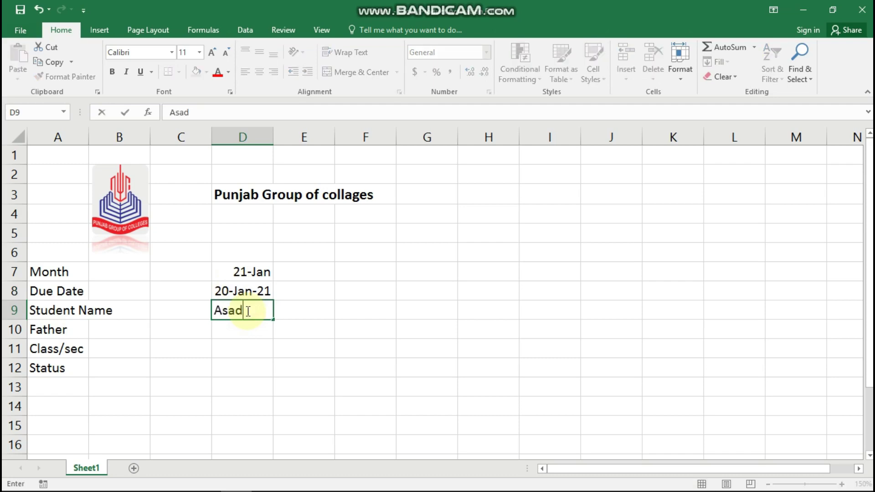
click(247, 331)
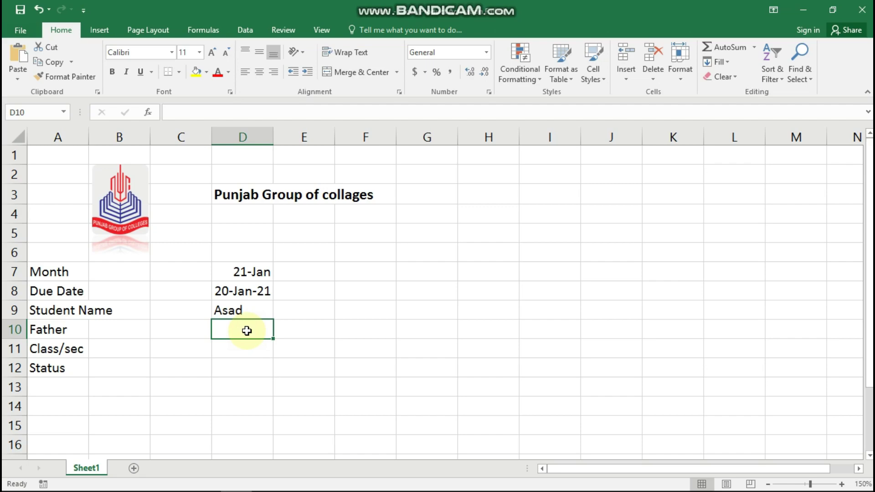
text(A)
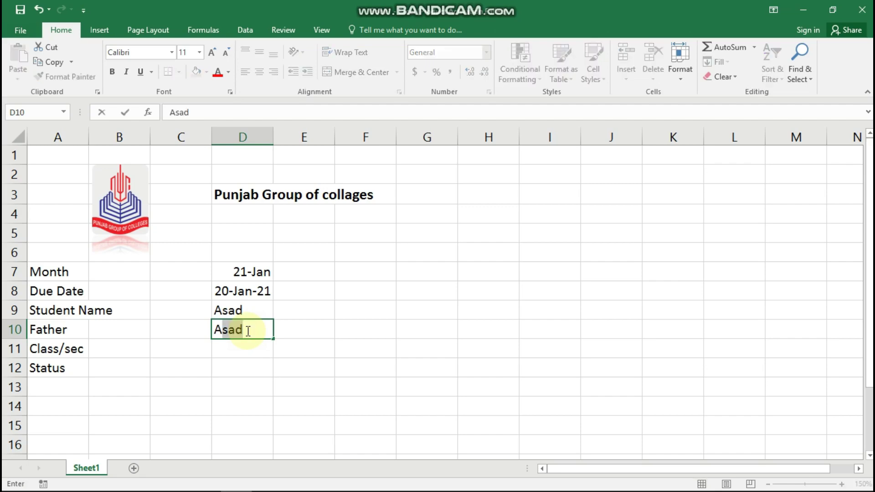
text(bd)
text(ullah)
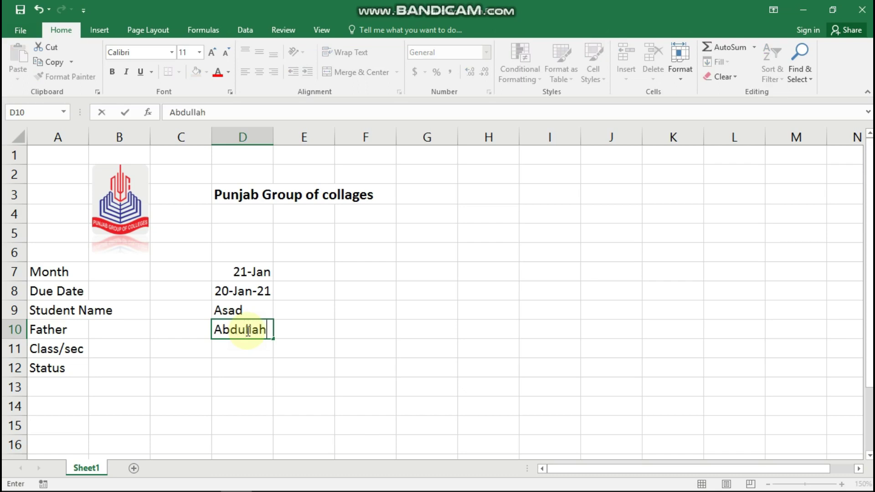
click(244, 346)
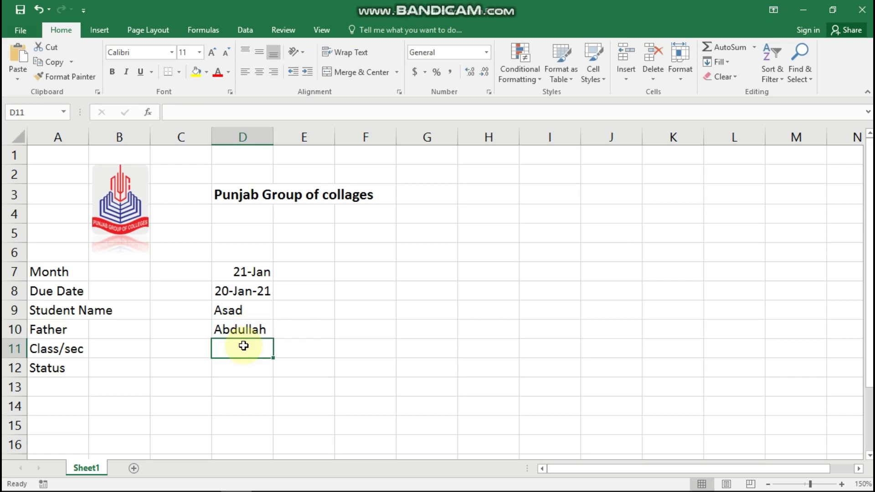
- Enter the class 11 D in D11 and the status Officer in D12
text(1)
key(BackSpace)
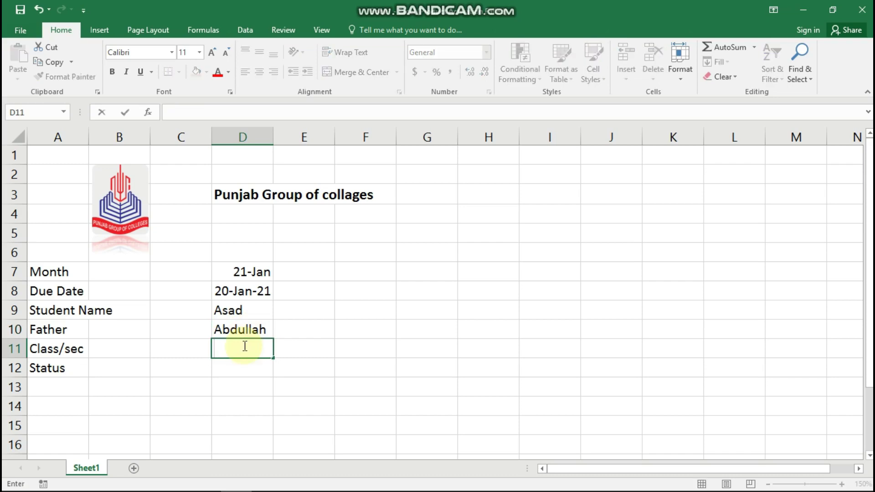
text(11)
text( D)
key(BackSpace)
text(")
text(D)
key(BackSpace)
key(BackSpace)
text(D)
click(241, 364)
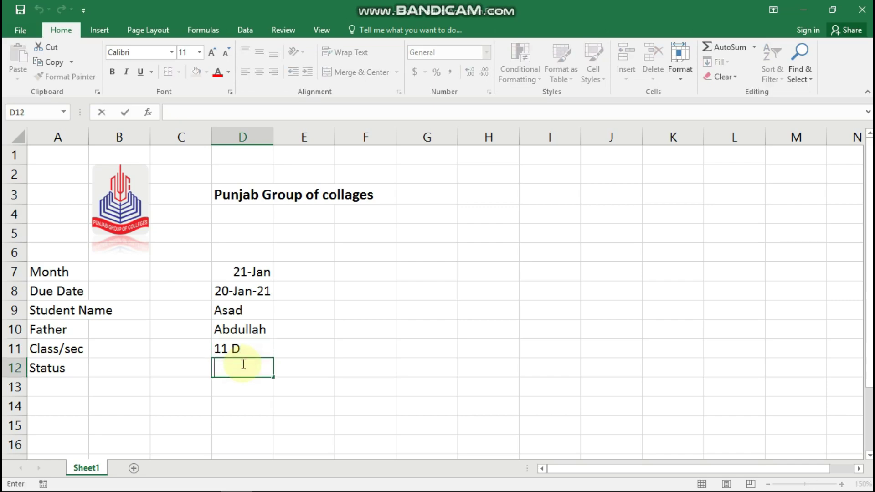
text(Offi)
text(cer)
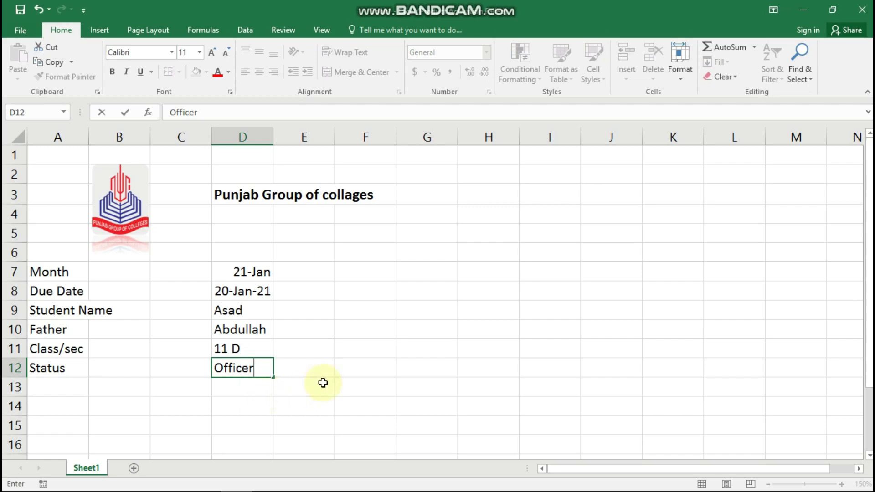
- Commit Officer as the status and select B14 through D14
drag(868, 228, 868, 246)
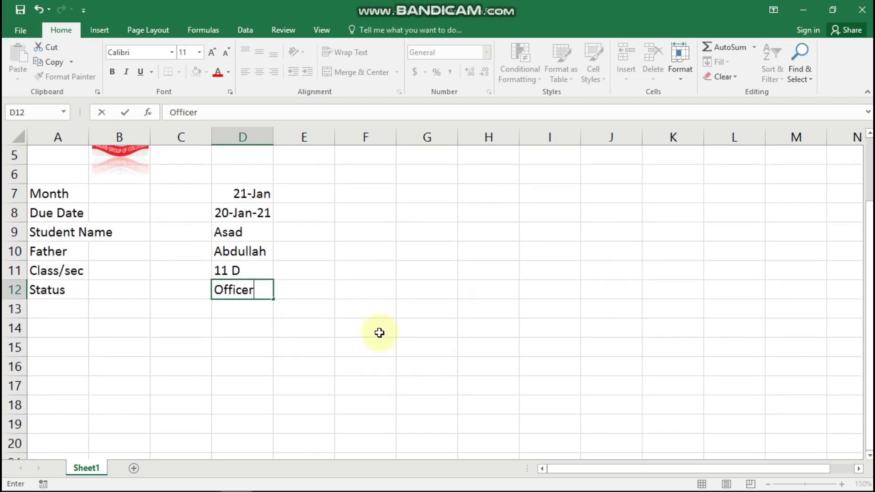
drag(869, 224, 870, 253)
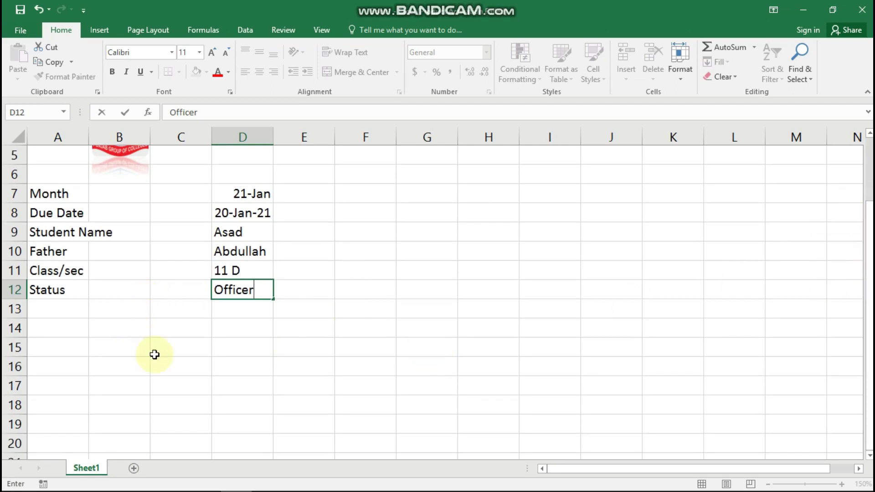
click(201, 342)
click(182, 331)
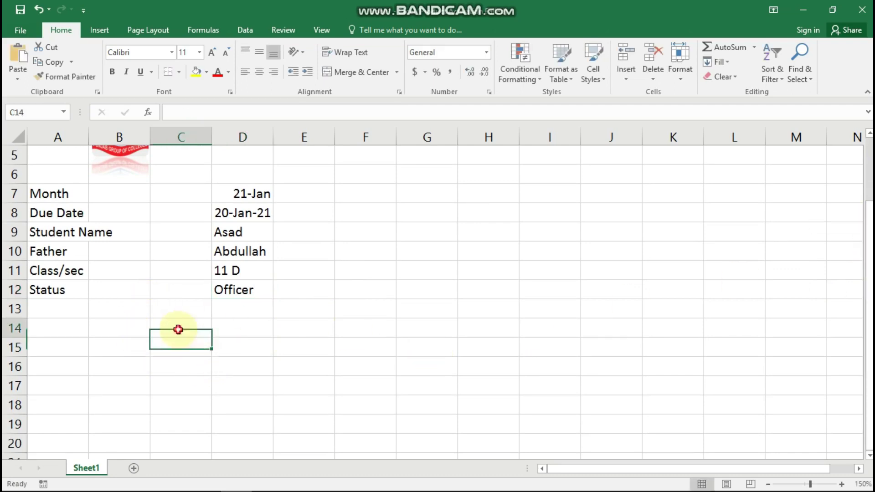
click(126, 327)
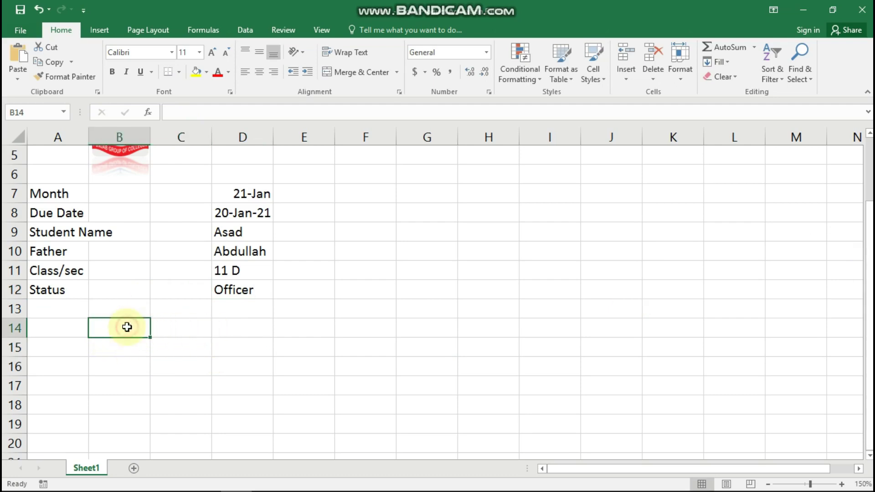
drag(151, 337, 269, 341)
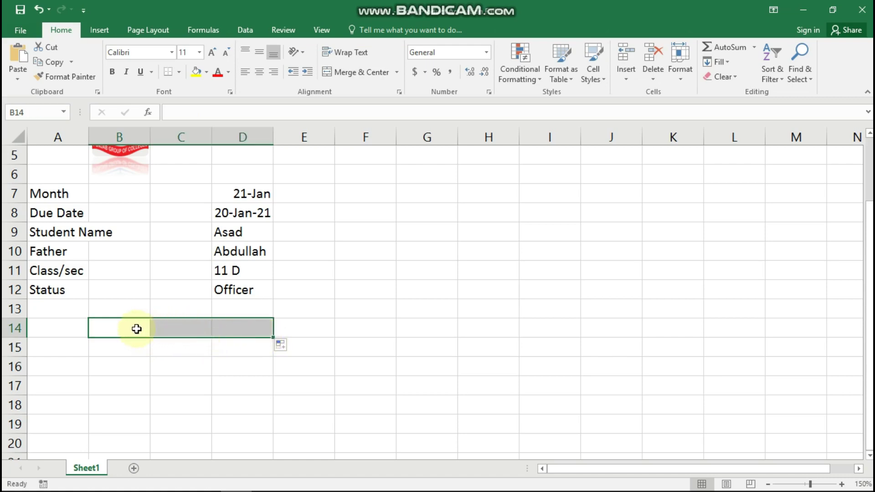
- Type 'Punjab Group of Collages' in B14 and make it bold
text(Pu)
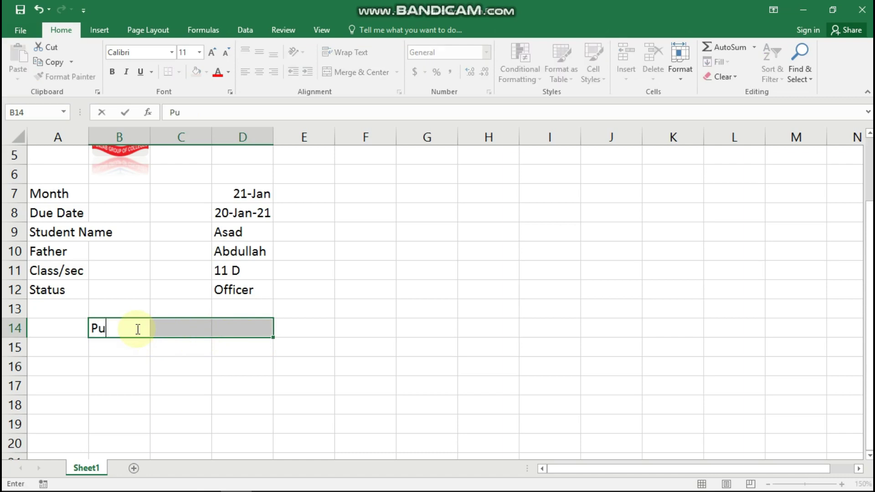
text(njab )
text(Gro)
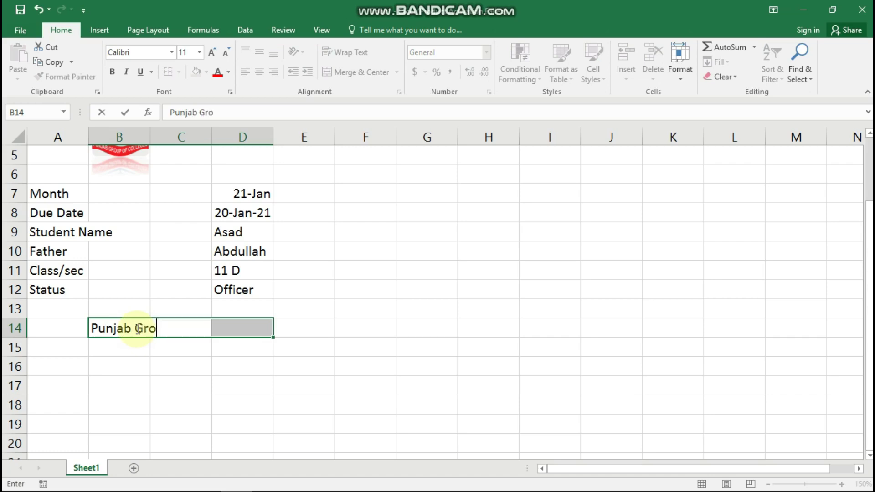
text(up)
text( of )
text(Colla)
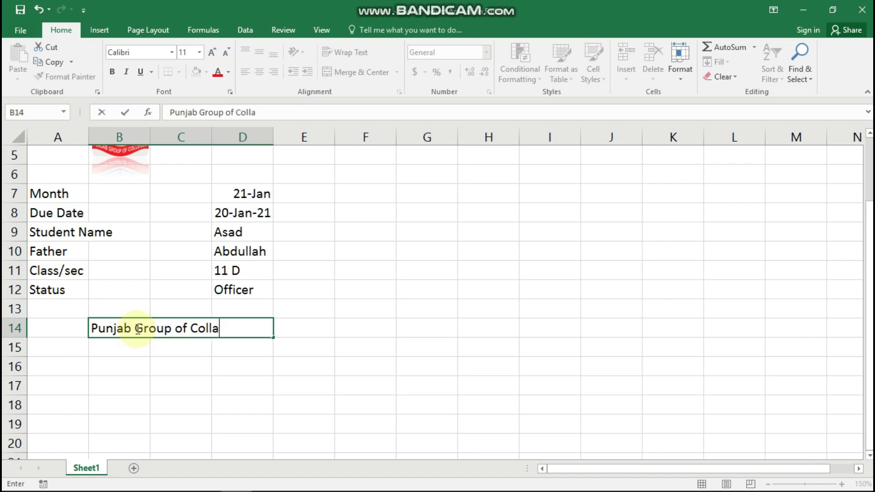
text(ges)
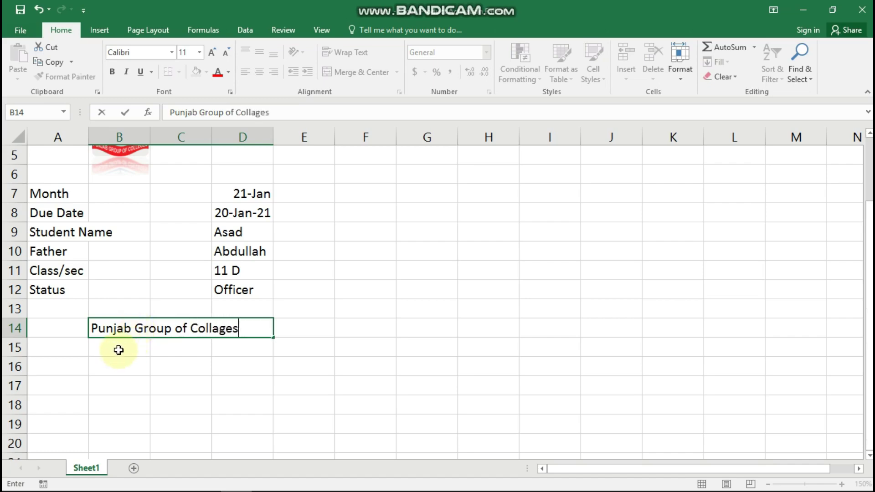
mouse_move(243, 328)
mouse_down()
mouse_move(140, 340)
mouse_move(91, 336)
mouse_up()
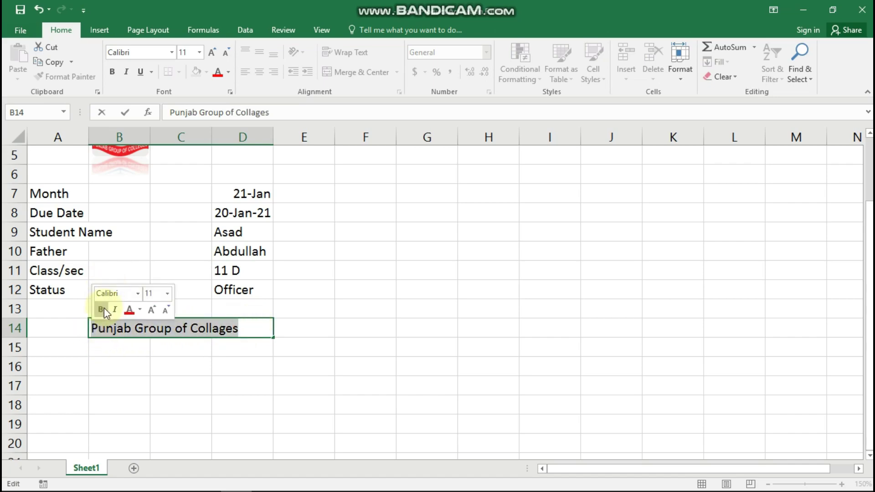
click(101, 309)
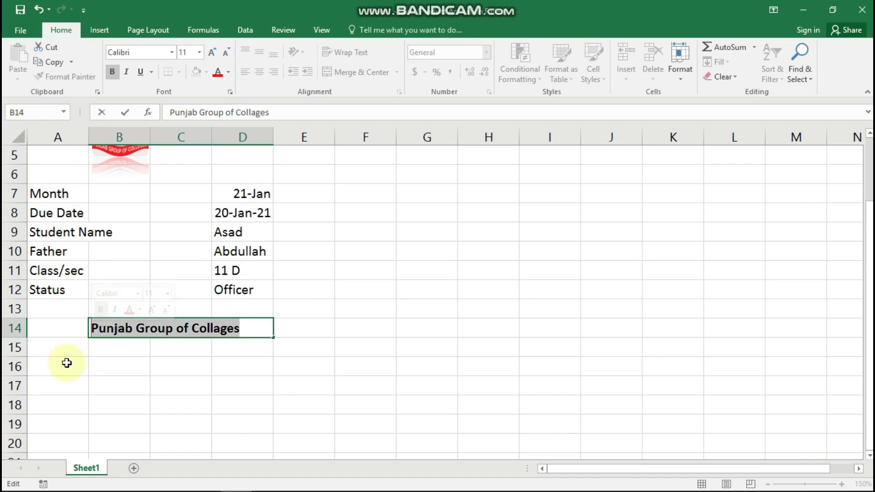
click(65, 361)
- Enter Tution Fee in A15 and Admission Fee in A16
click(64, 351)
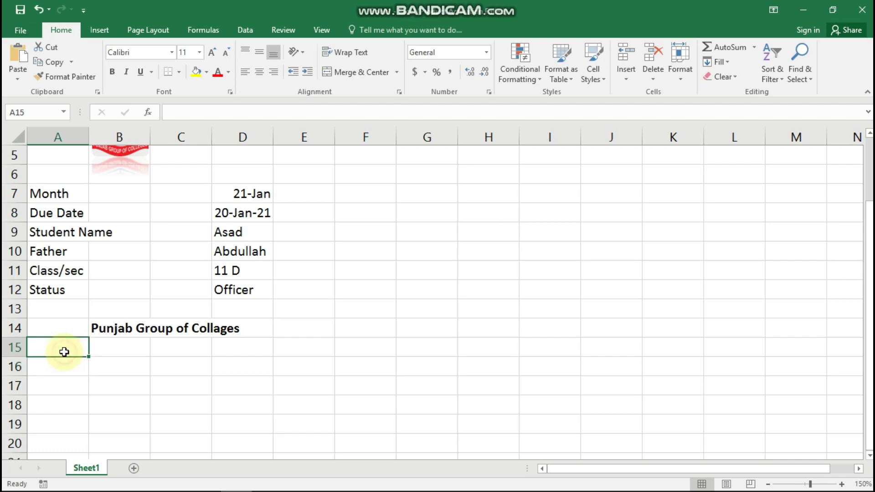
text(T)
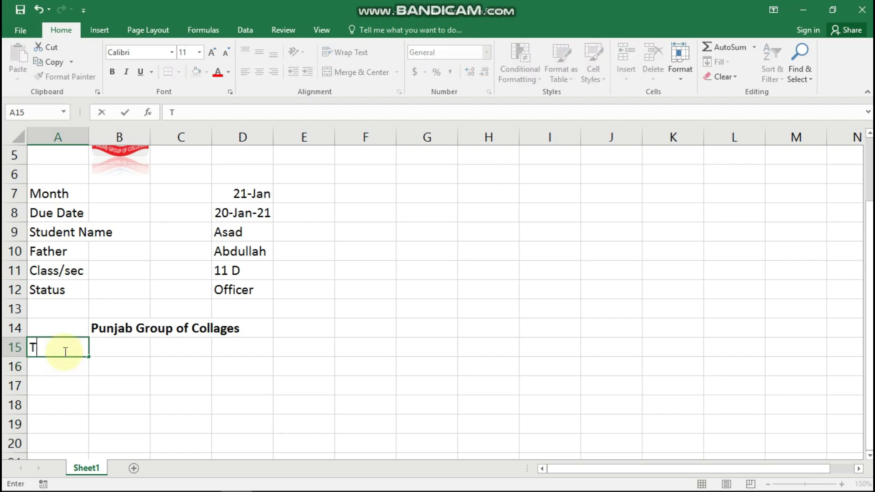
text(ut)
text(ion F)
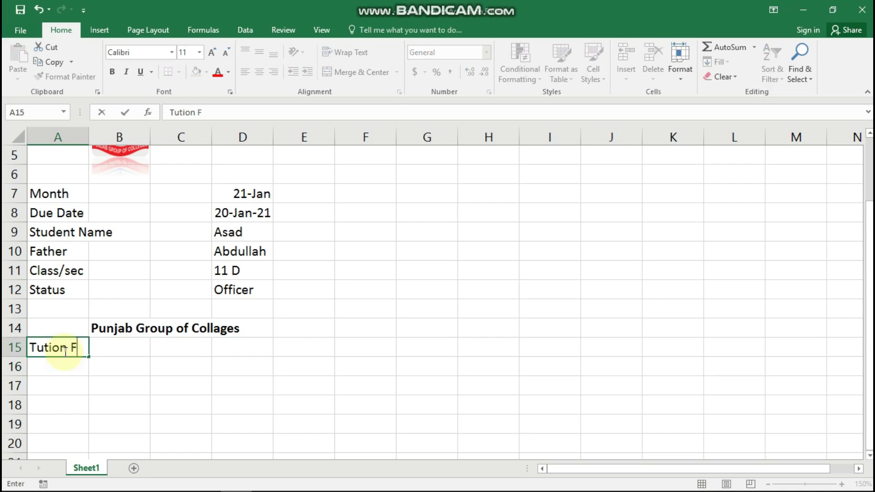
text(ee)
click(65, 363)
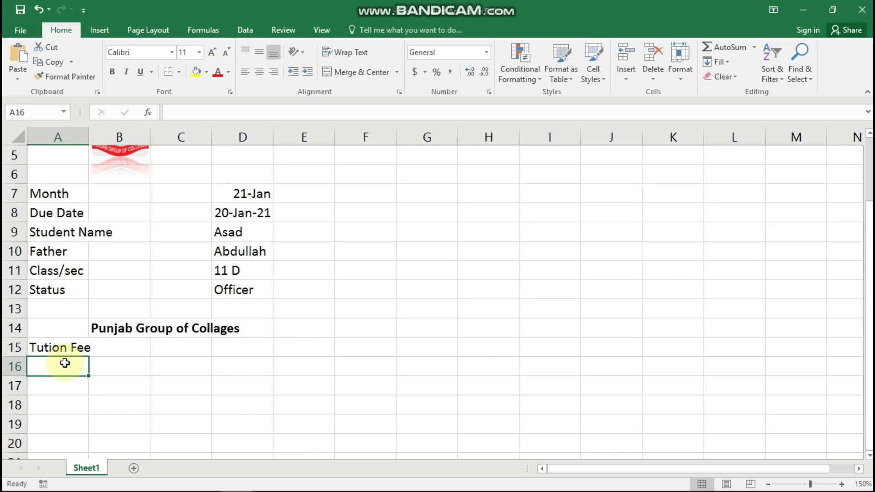
text(ad)
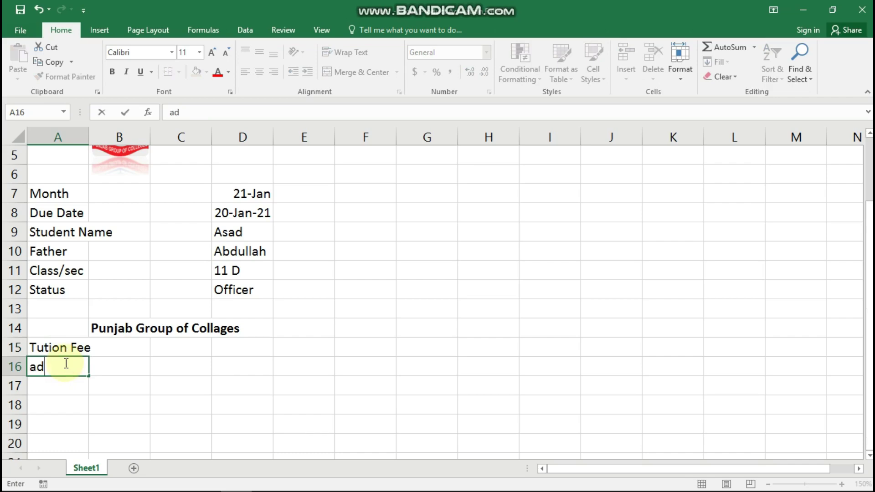
key(BackSpace)
key(BackSpace)
text(AD)
key(BackSpace)
text(dmiss)
text(ion F)
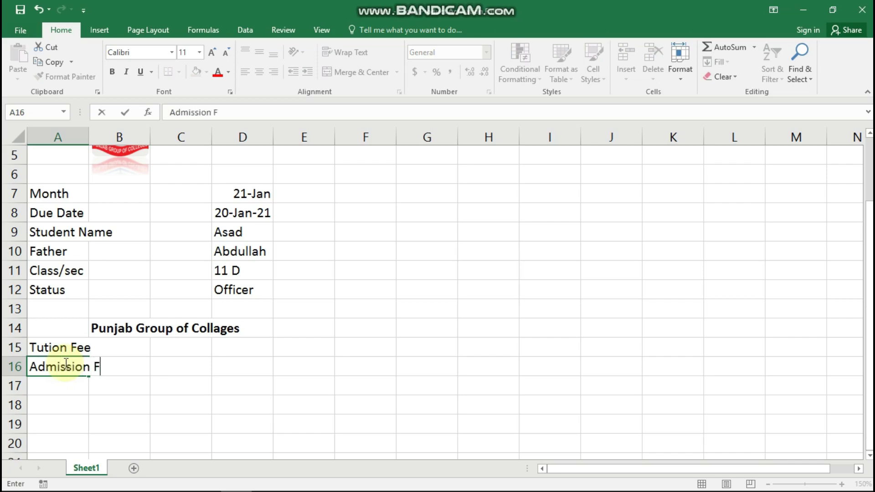
text(ee)
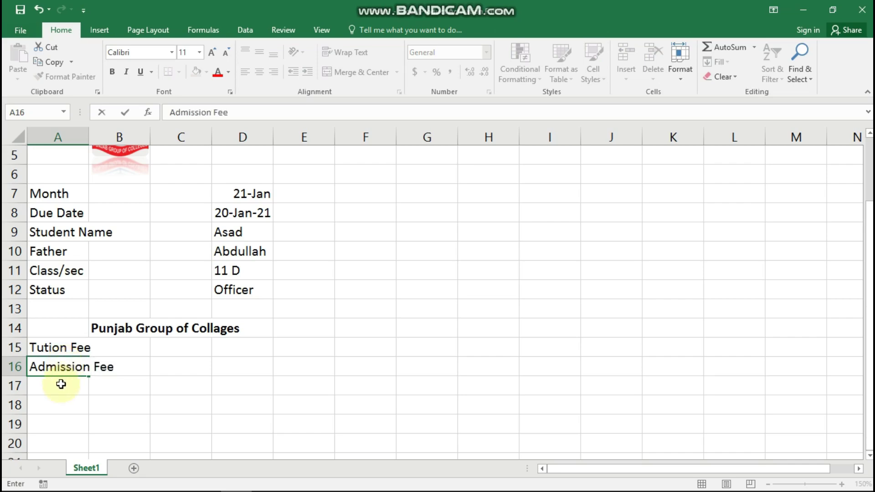
click(61, 385)
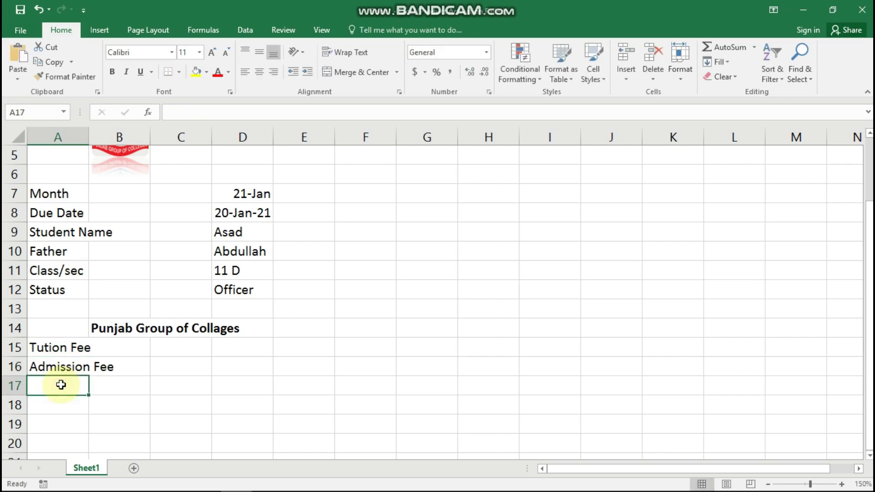
- Enter Security Fee, Other Deposit and Exam Fee in A17:A19
text(Se)
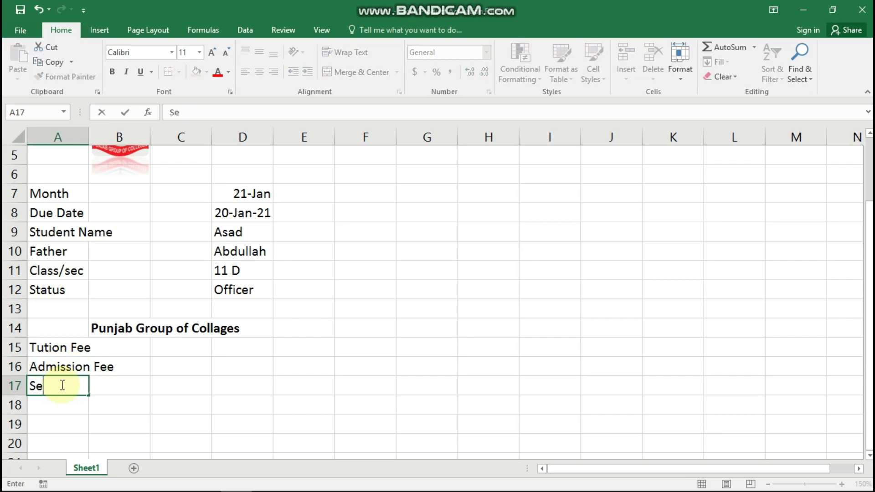
text(curi)
text(ty)
key(BackSpace)
key(BackSpace)
text(ty)
text( Fes)
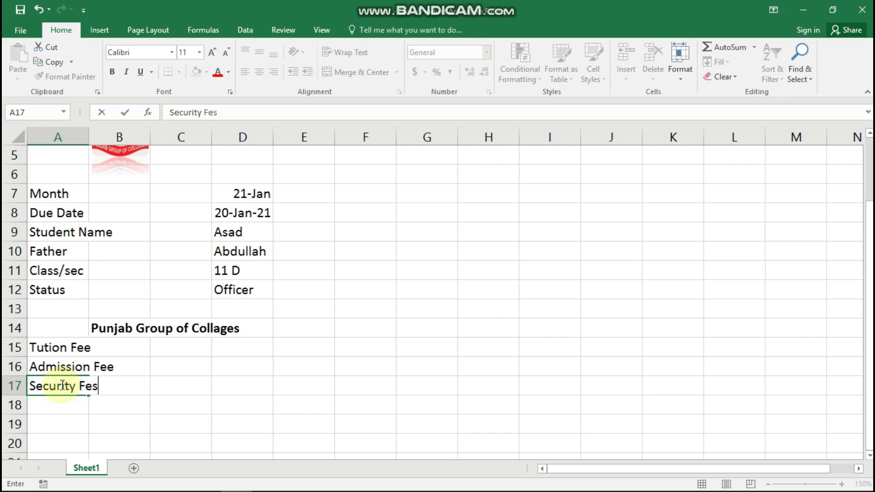
key(BackSpace)
text(e)
click(61, 403)
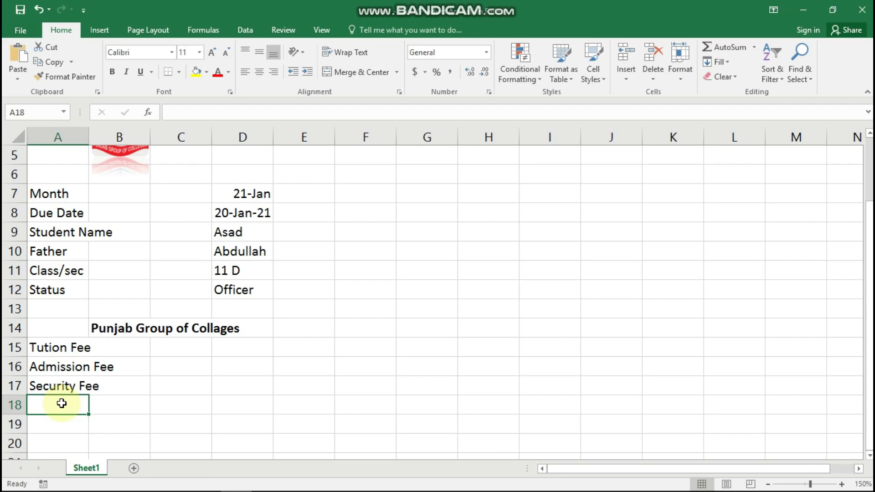
text(Other)
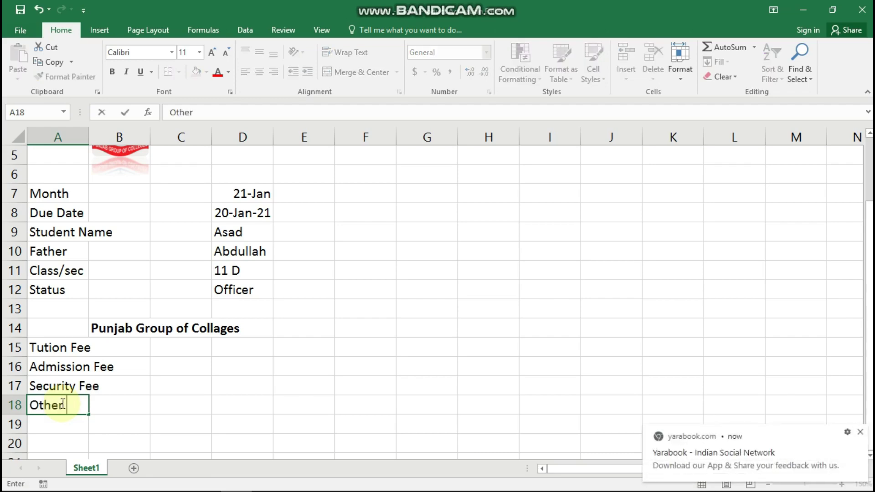
text( Depo)
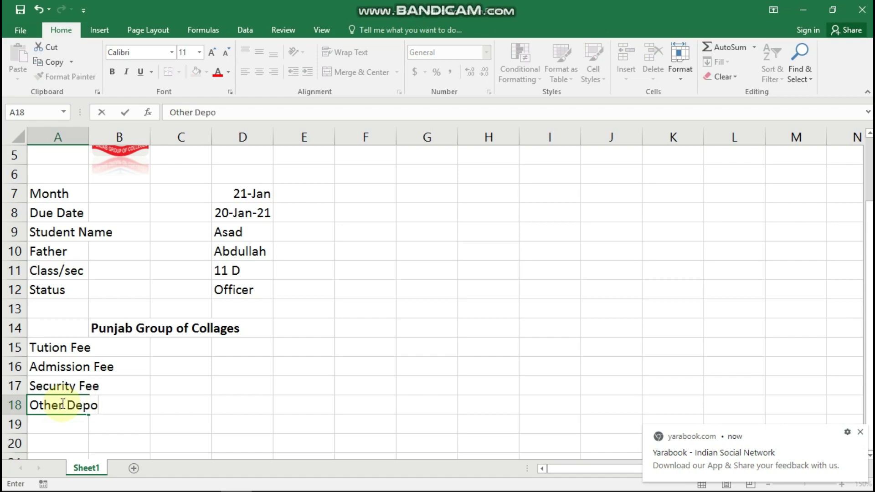
text(sit)
key(Return)
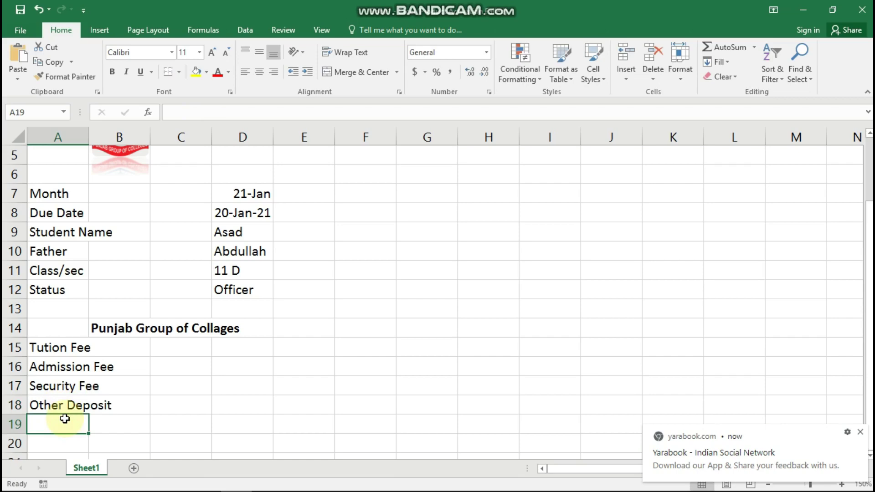
text(Exa)
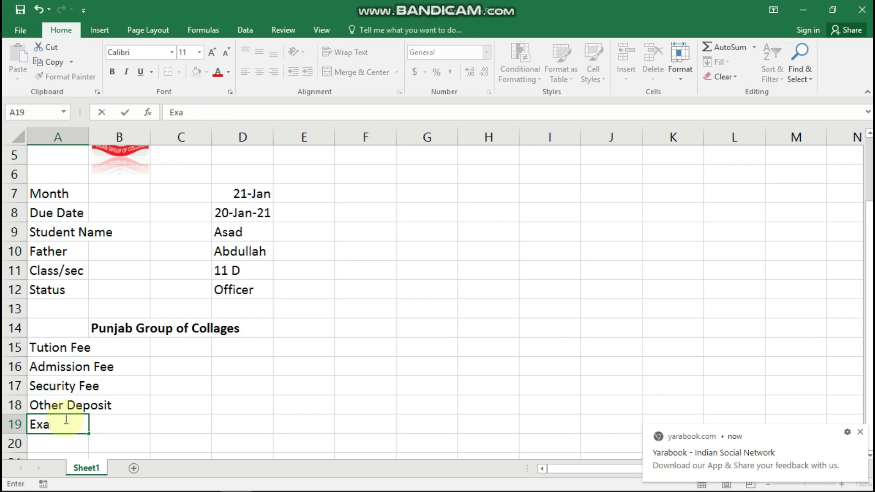
text(m Fee)
click(64, 442)
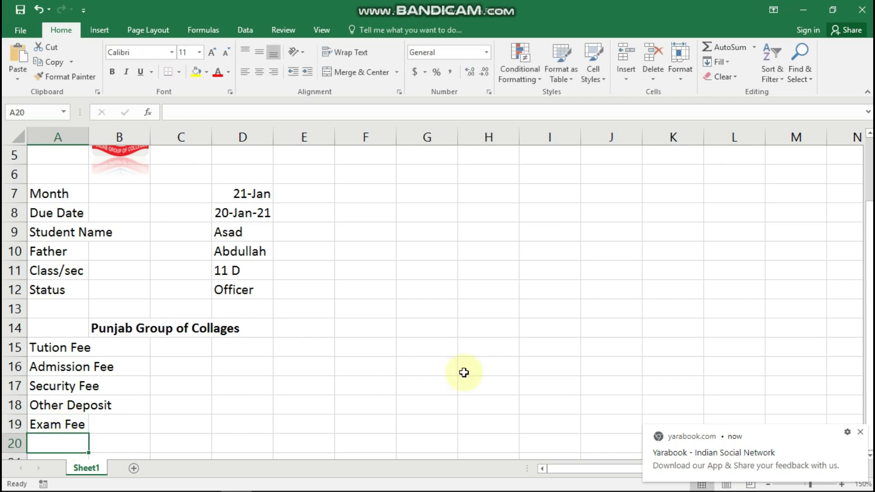
- Dismiss the pop-up and start the A20 entry, rejecting AutoComplete suggestions and a misspelled 'Ferniture'
click(860, 431)
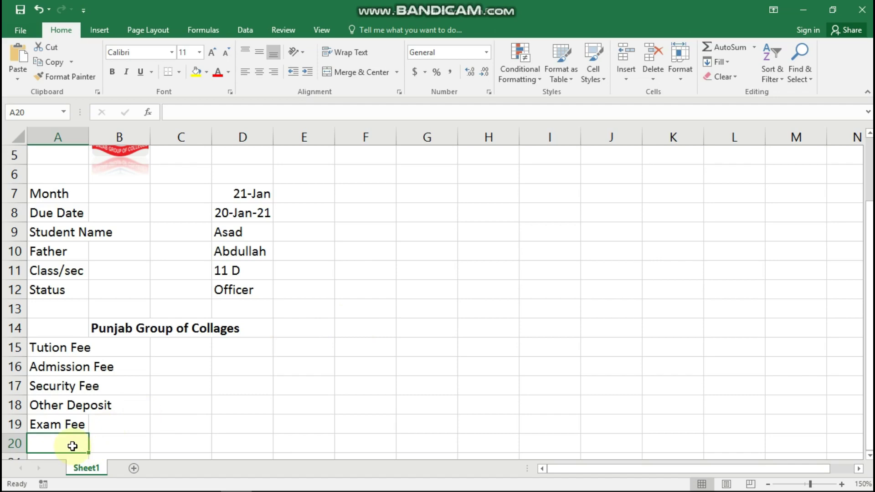
text(Security Fee)
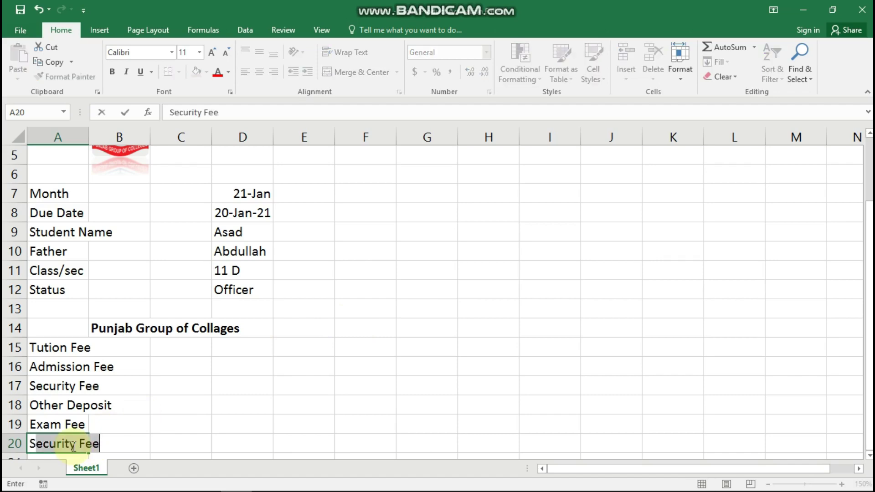
key(BackSpace)
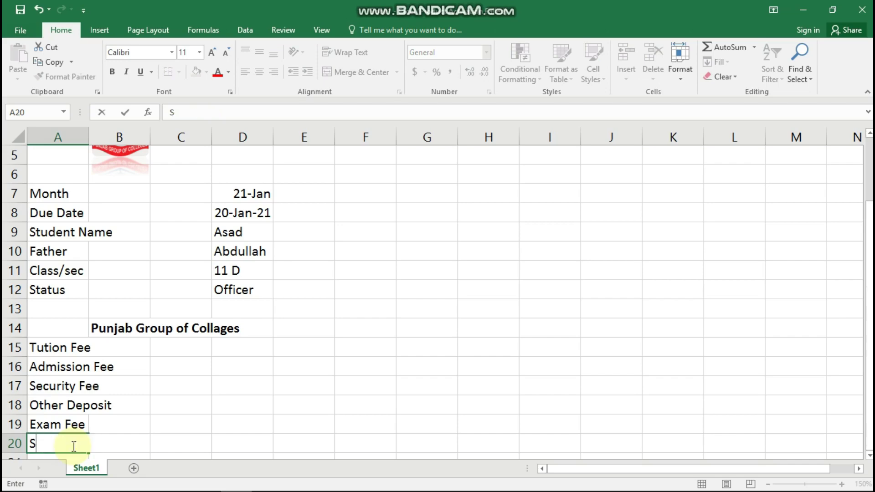
key(BackSpace)
text(fe)
text(r)
key(BackSpace)
key(BackSpace)
key(BackSpace)
text(Fer)
text(ni)
text(tu)
text(re)
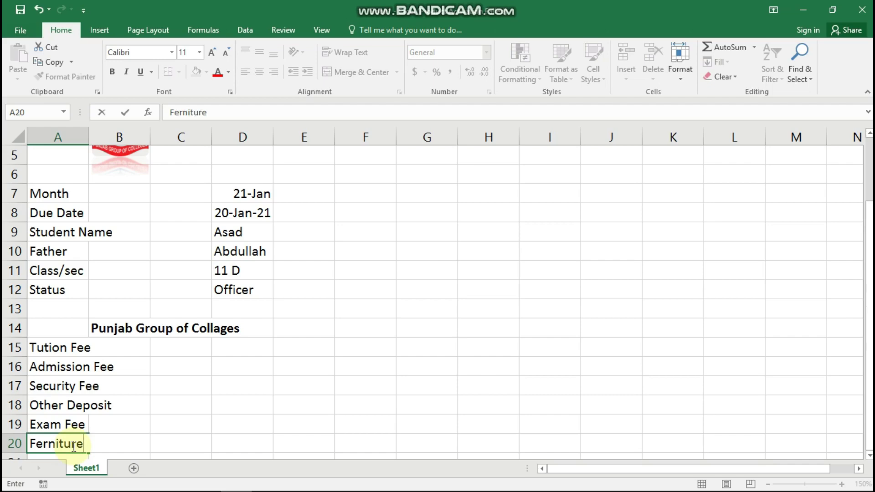
key(BackSpace)
key(BackSpace)
key(BackSpace)
key(BackSpace)
key(BackSpace)
key(BackSpace)
key(BackSpace)
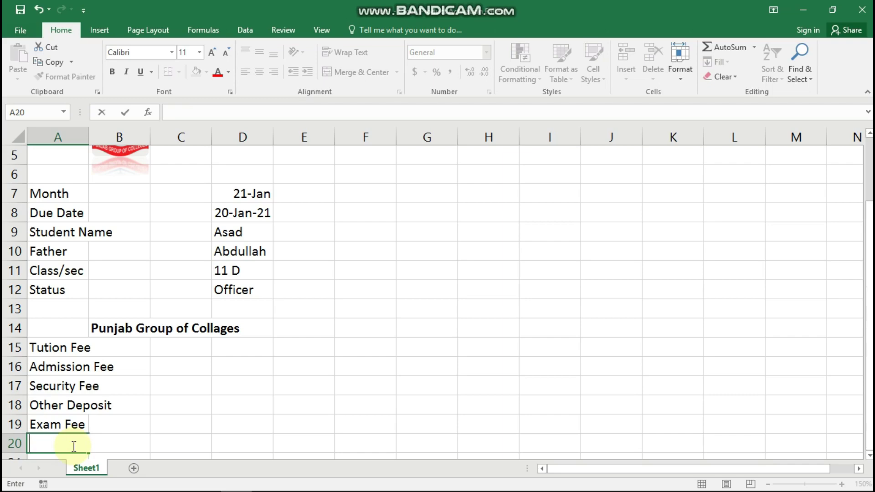
text(A)
key(BackSpace)
text(mount Payable (With Due Da)
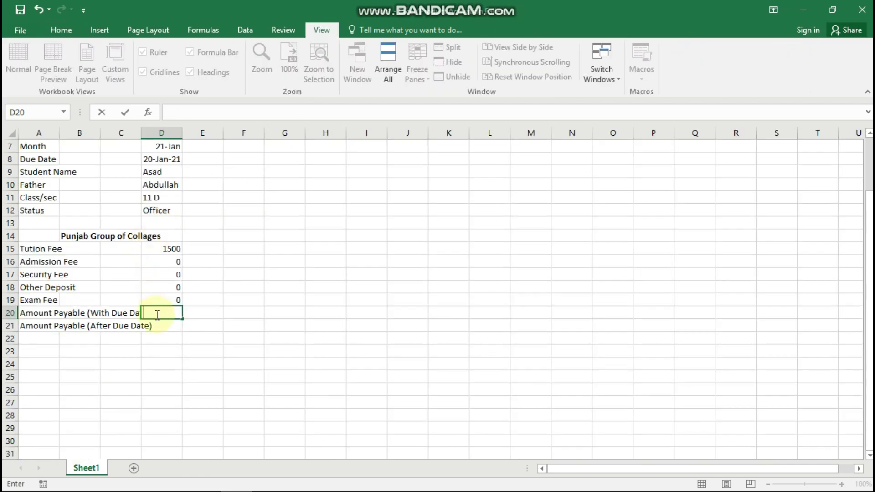
text(3)
text(500)
- Enter 3500 in D20 and 3900 in D21 as the two Amount Payable totals
click(166, 326)
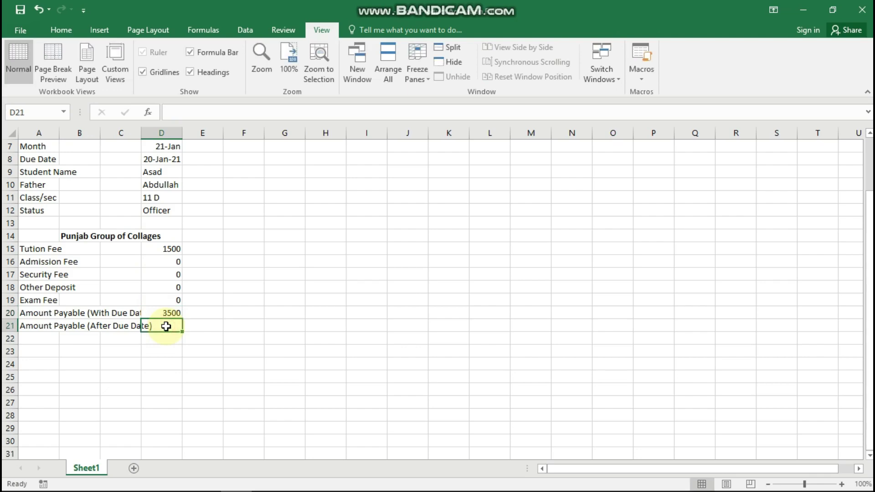
text(3)
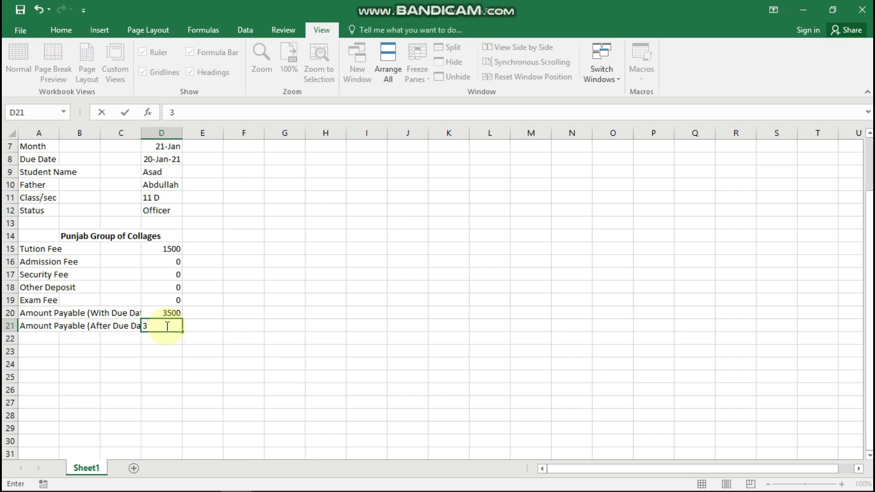
text(900)
click(109, 355)
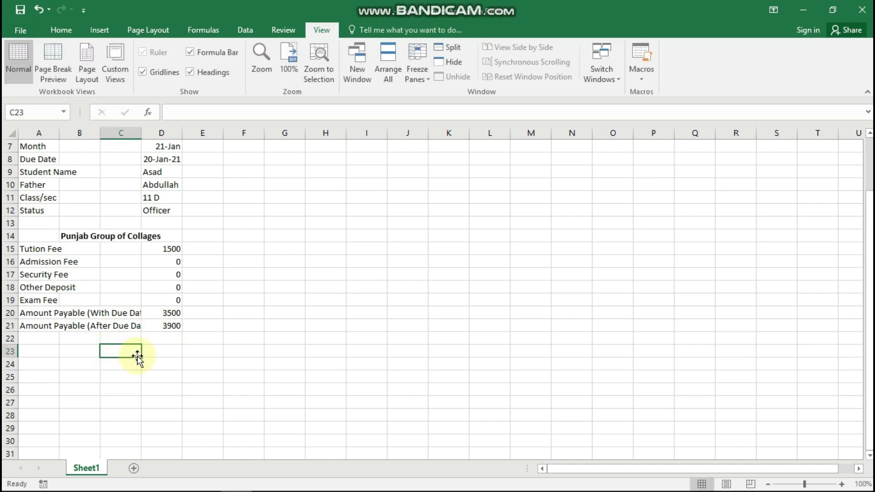
- Type 'Bank' in B23 and move the label one column right into C23
click(92, 351)
drag(102, 358, 176, 354)
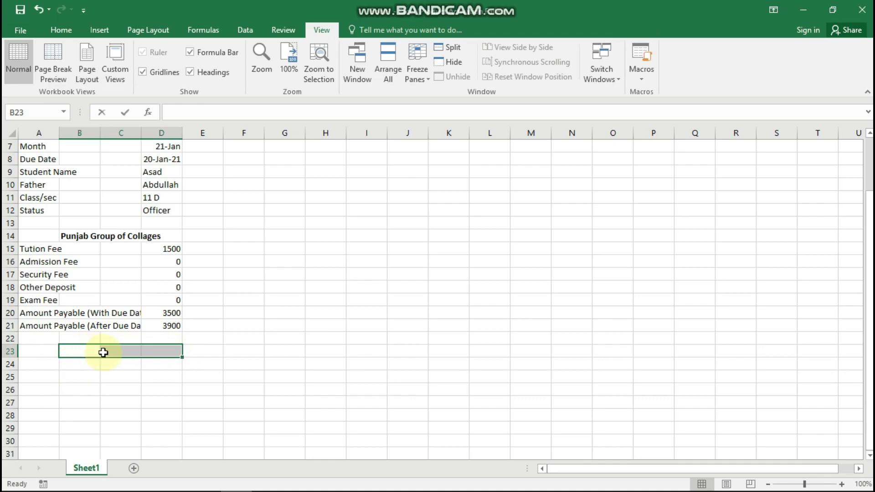
text(Bank)
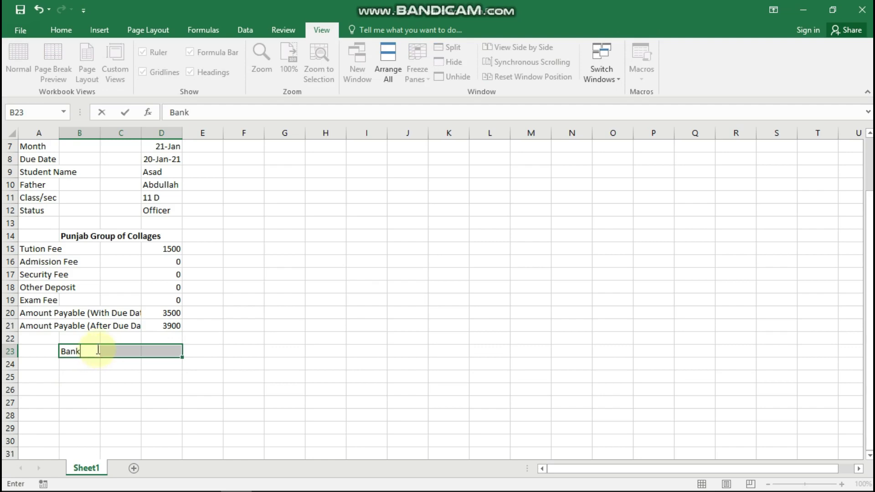
key(Return)
drag(106, 345, 132, 348)
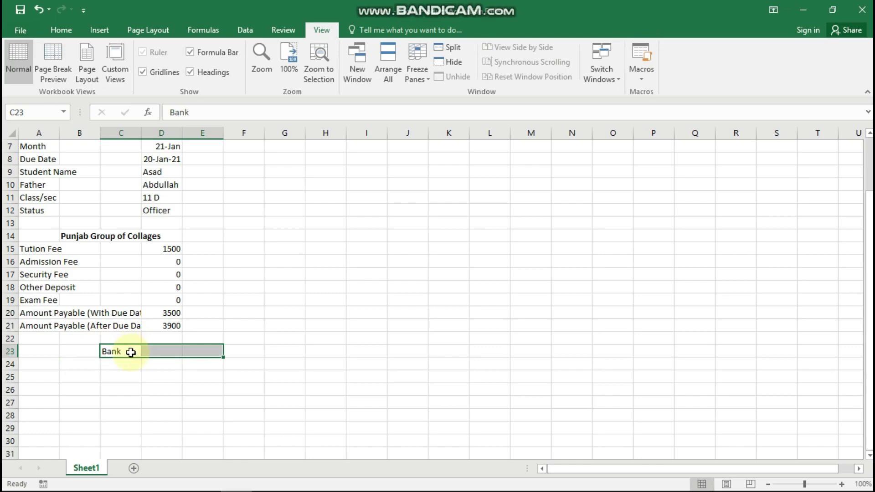
click(126, 351)
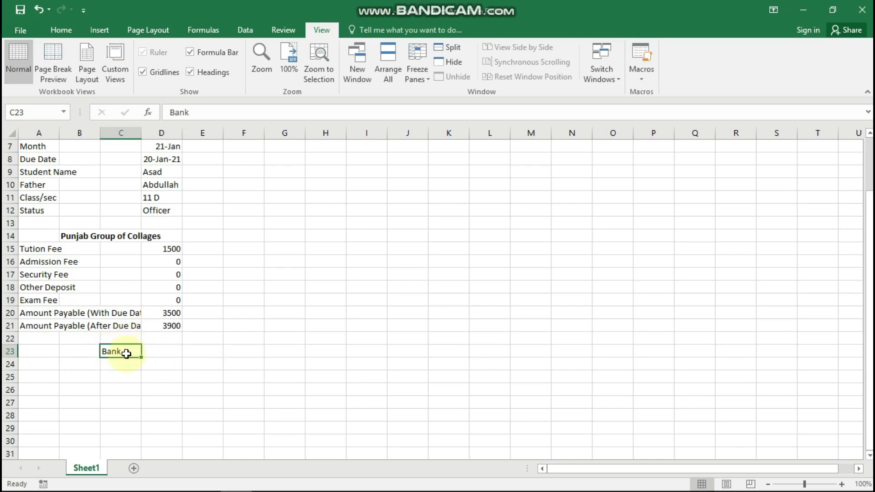
click(122, 352)
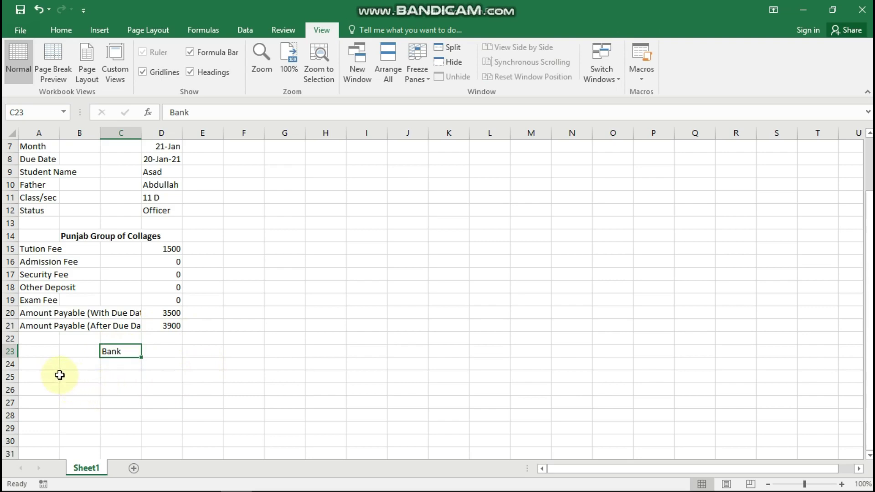
mouse_move(63, 377)
mouse_down()
mouse_move(168, 364)
mouse_move(215, 380)
mouse_up()
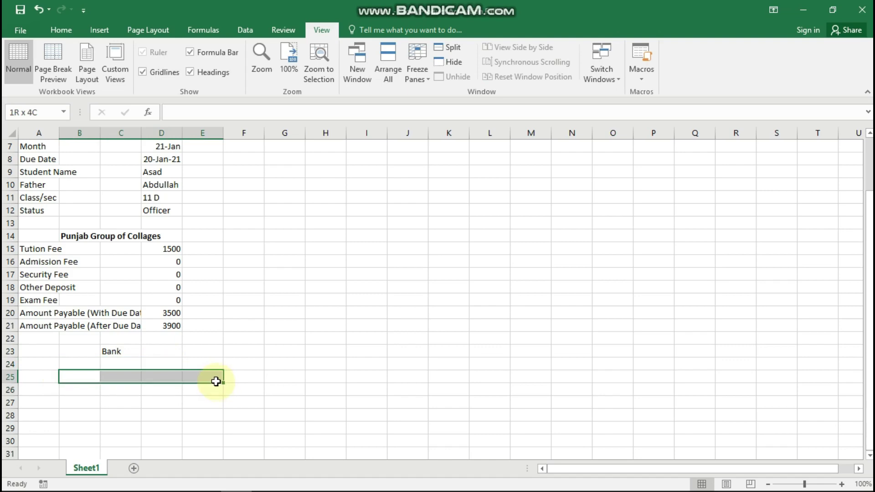
- Type 'Punjab Group Of Collages' in B25 and make it bold
text(P)
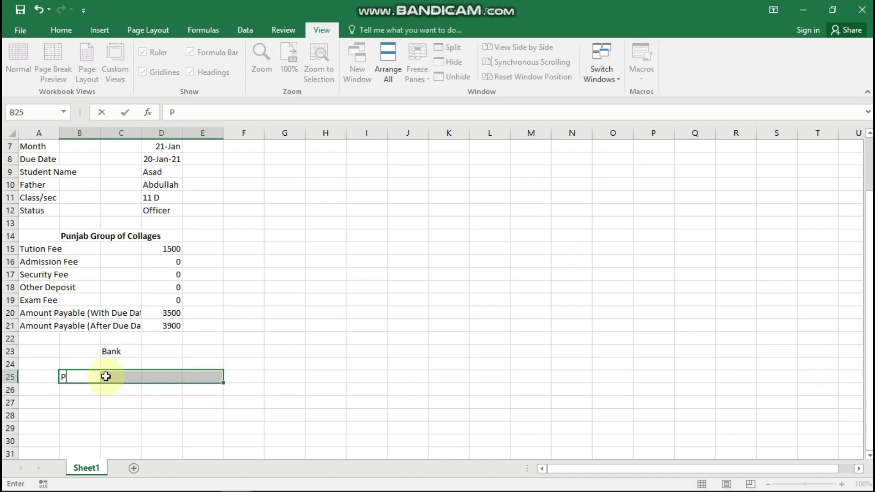
text(un)
text(jab )
text(Gro)
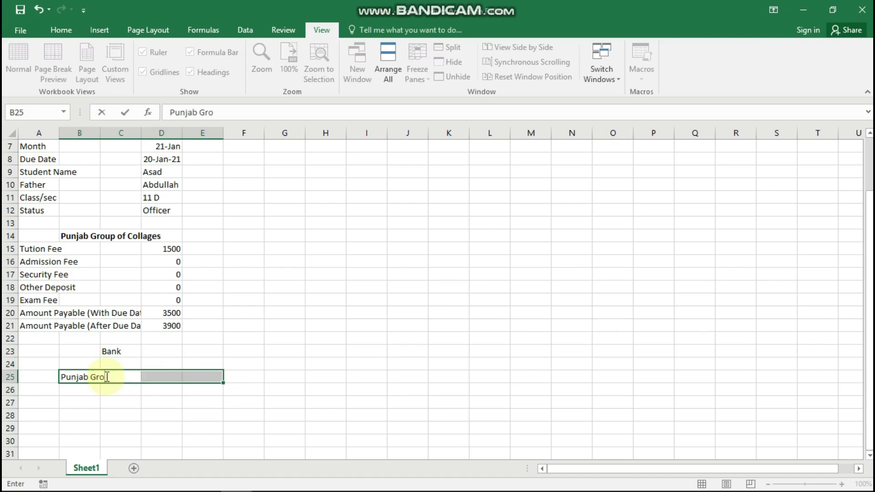
text(up O)
text(f )
text(Colla)
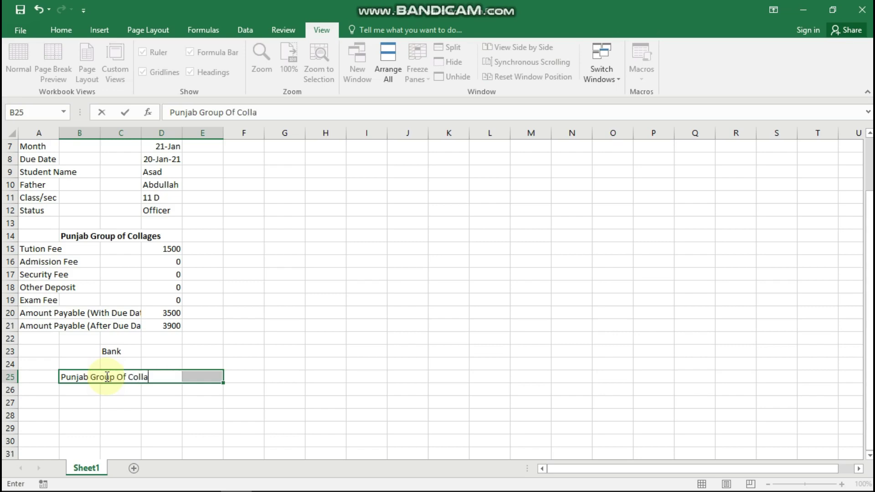
text(ges)
drag(166, 376, 60, 376)
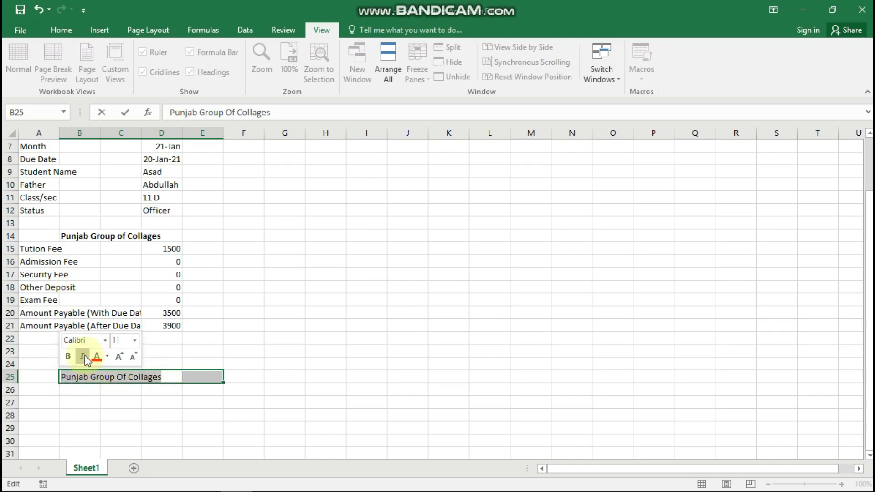
click(68, 356)
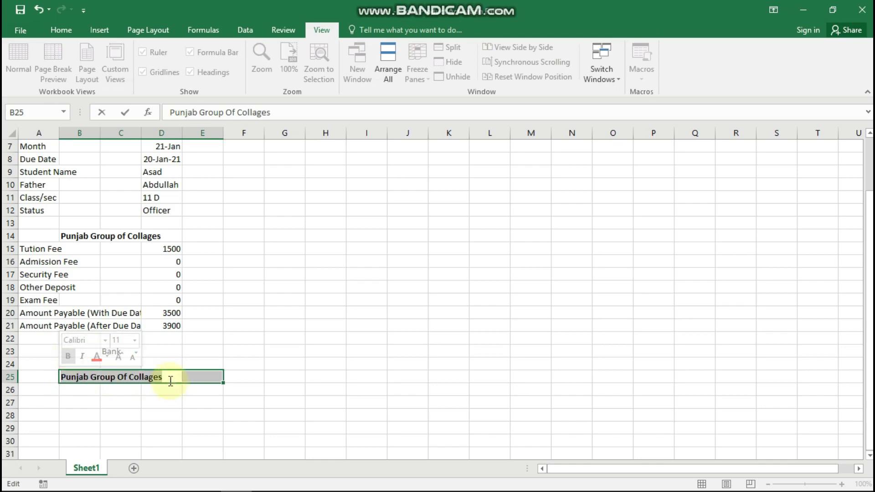
click(146, 350)
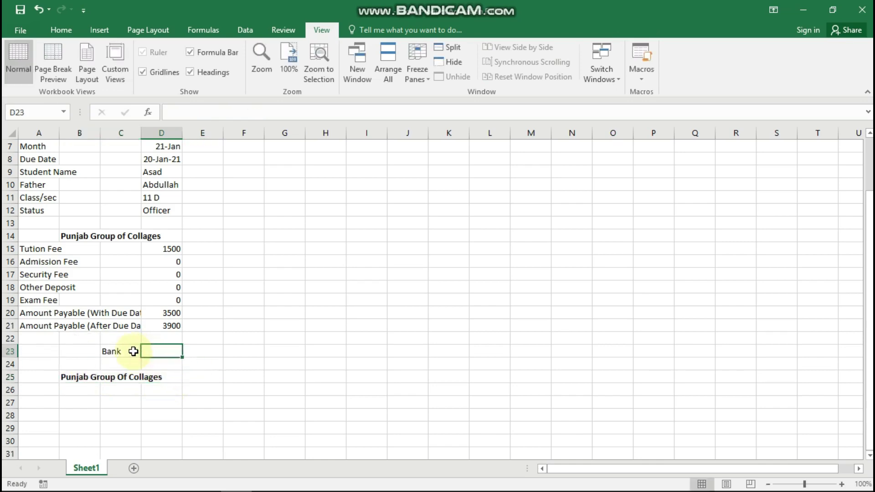
- Select the Bank label cells B23 and C23 together
click(132, 351)
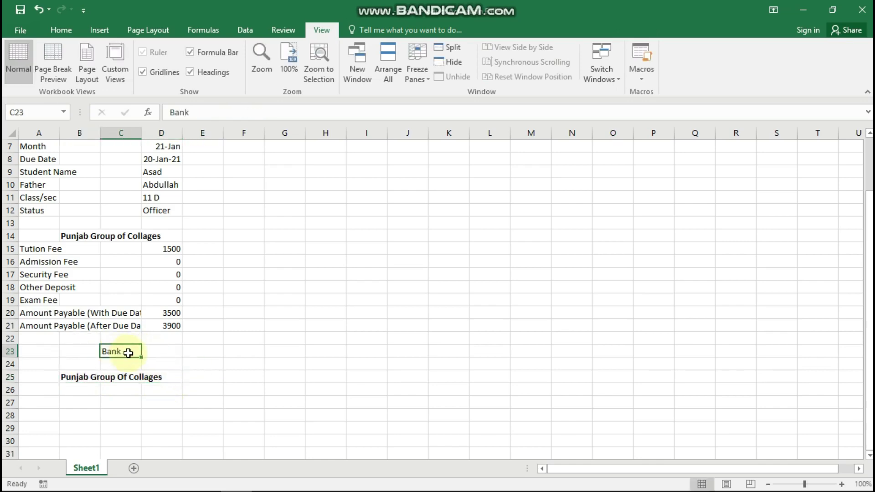
mouse_move(128, 353)
mouse_down()
mouse_move(98, 350)
mouse_move(111, 351)
mouse_up()
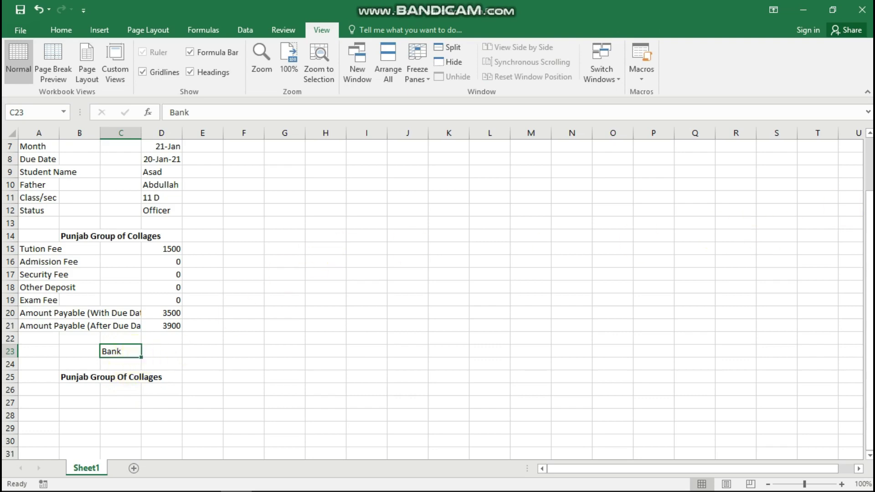
drag(869, 273, 870, 230)
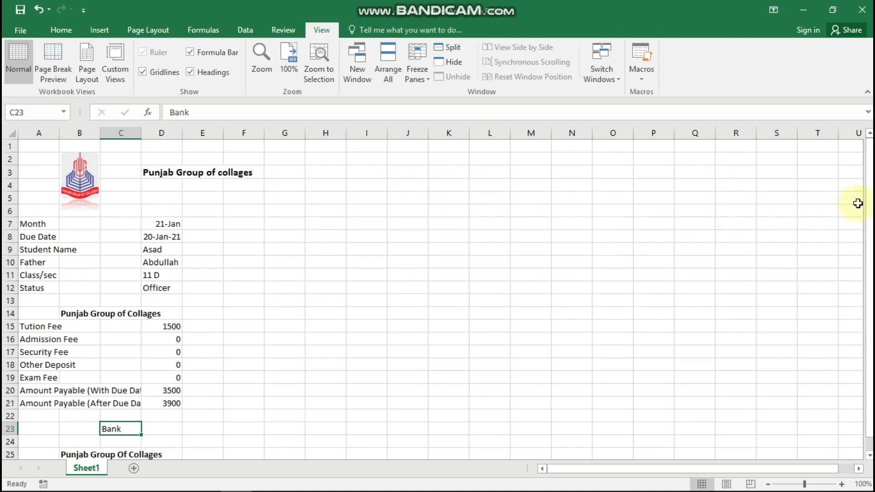
drag(869, 278, 869, 289)
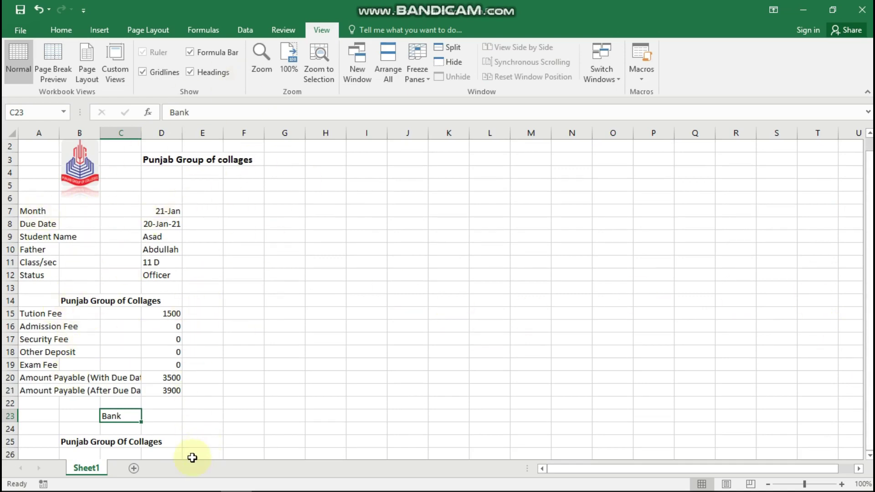
drag(176, 453, 39, 139)
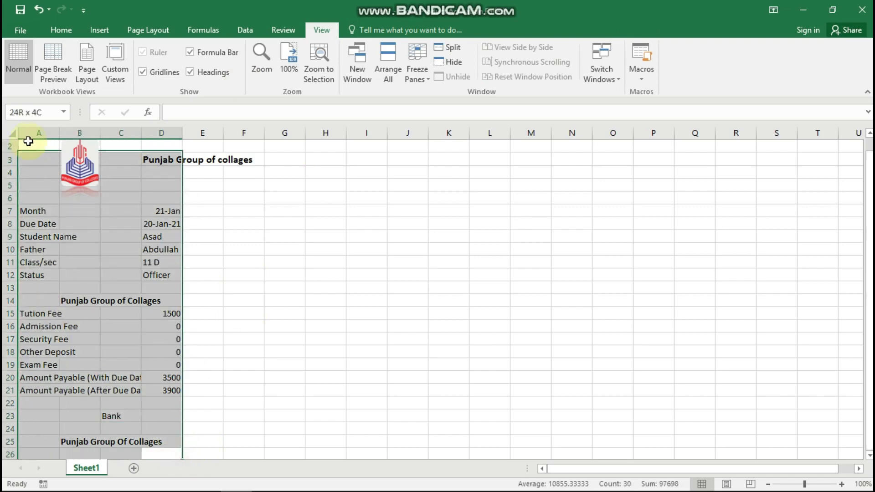
drag(36, 139, 38, 141)
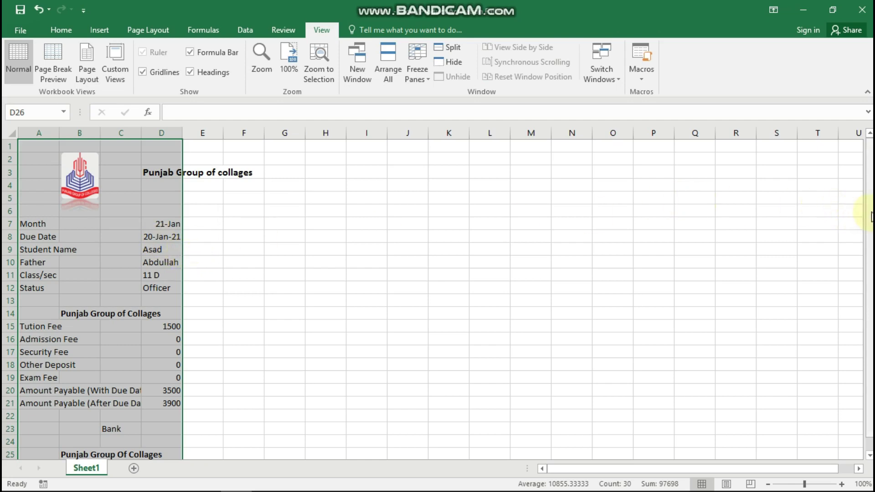
drag(869, 208, 869, 214)
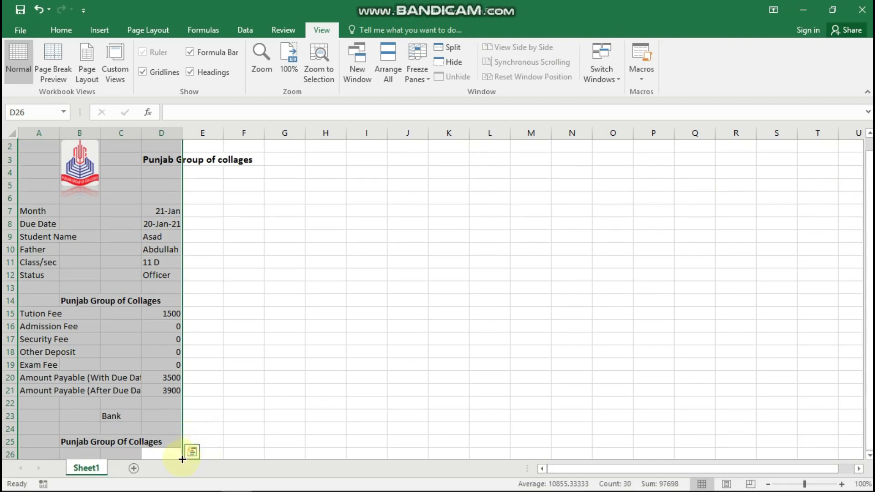
drag(182, 459, 244, 451)
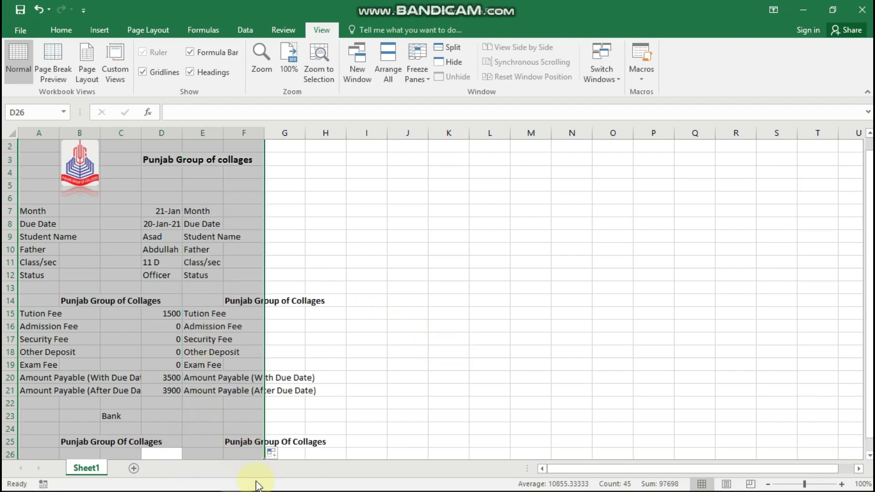
drag(264, 459, 194, 451)
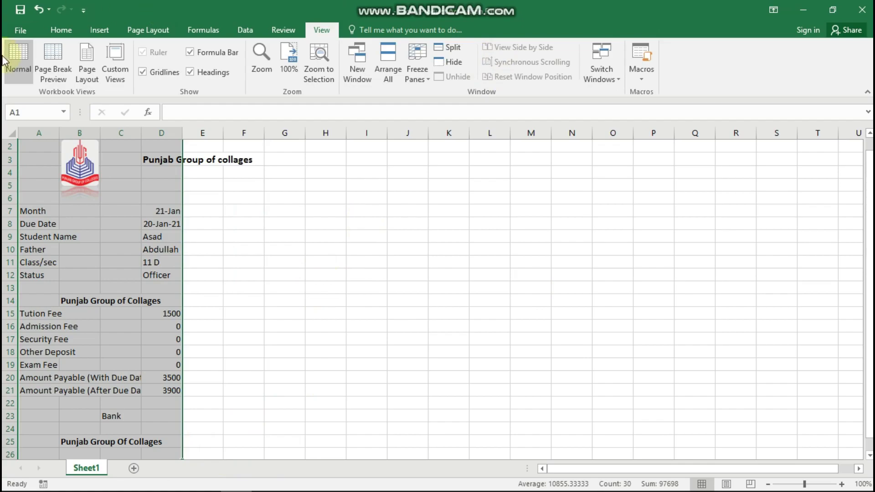
- Open the File backstage view to show the workbook's Info page
click(20, 30)
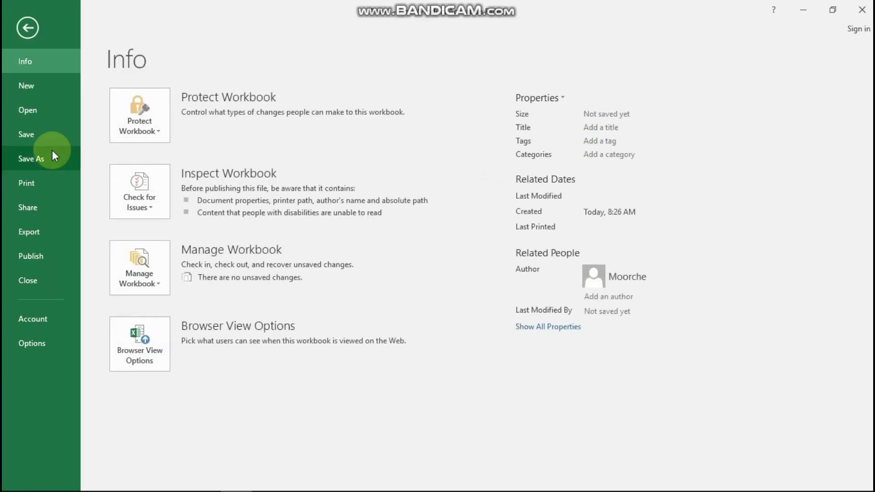